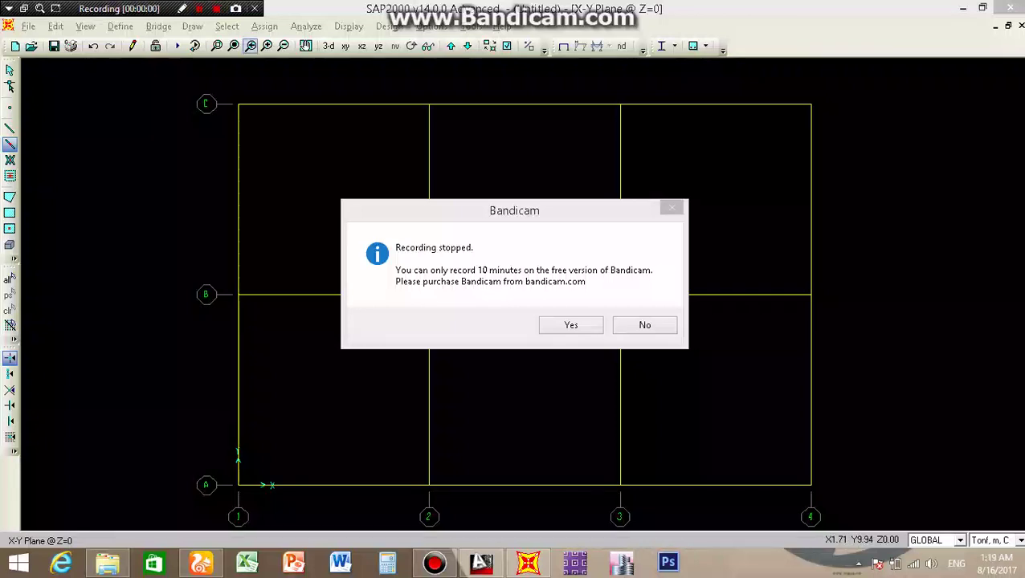
- Select all 13 grid frames and divide them, breaking at every intersection
key("Escape")
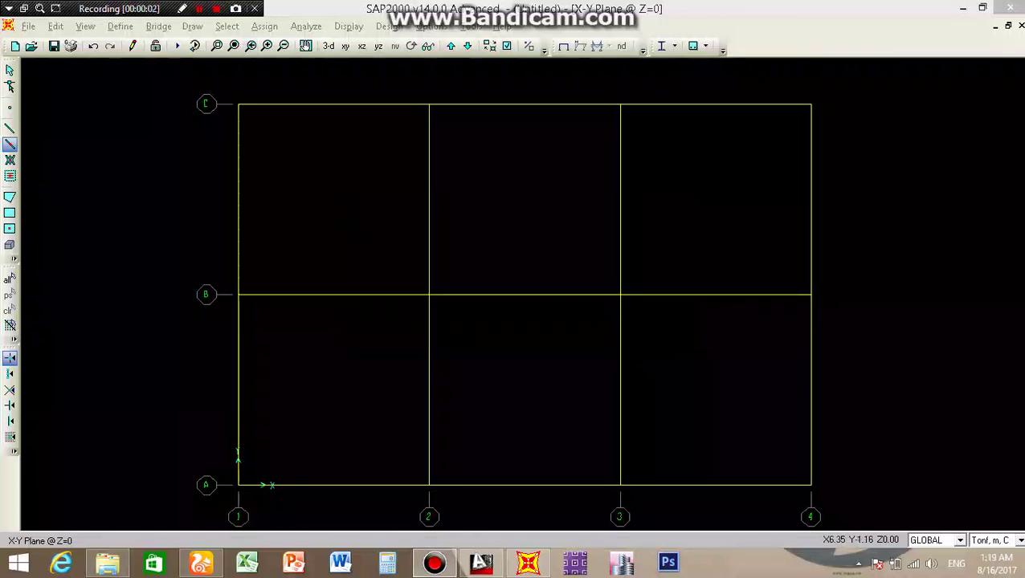
left_click(434, 562)
left_click(434, 562)
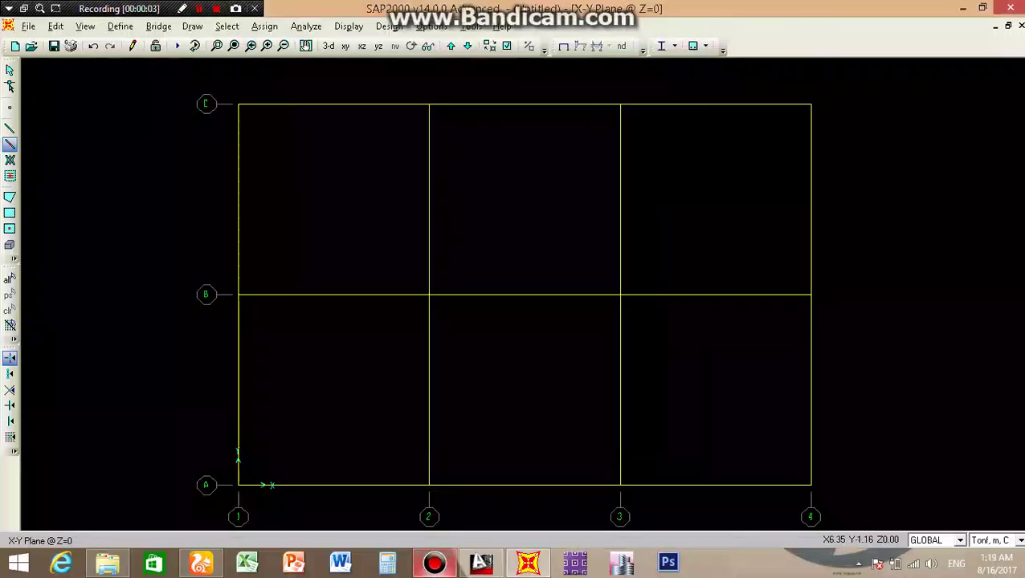
right_click(138, 189)
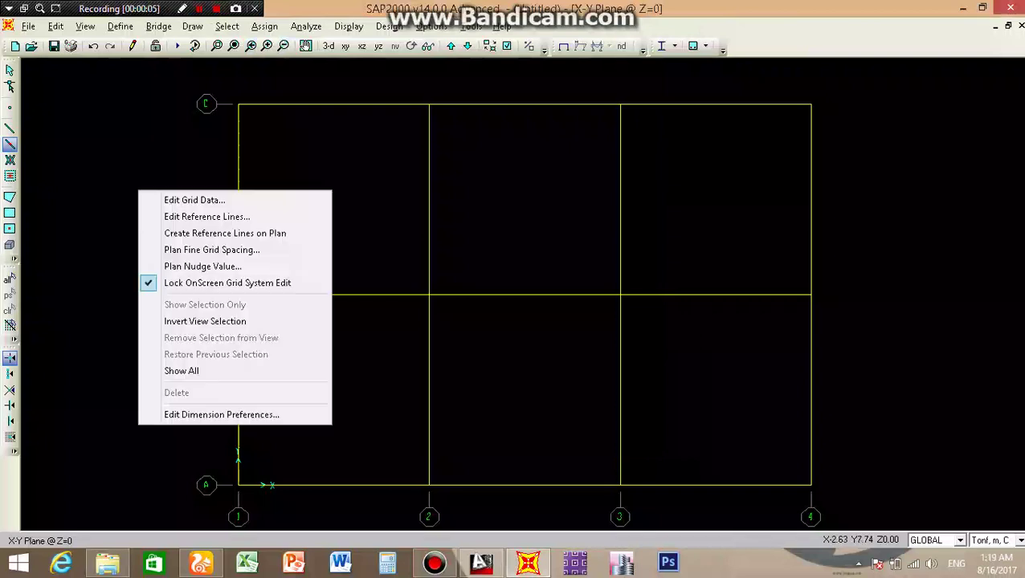
key("Escape")
key("Escape")
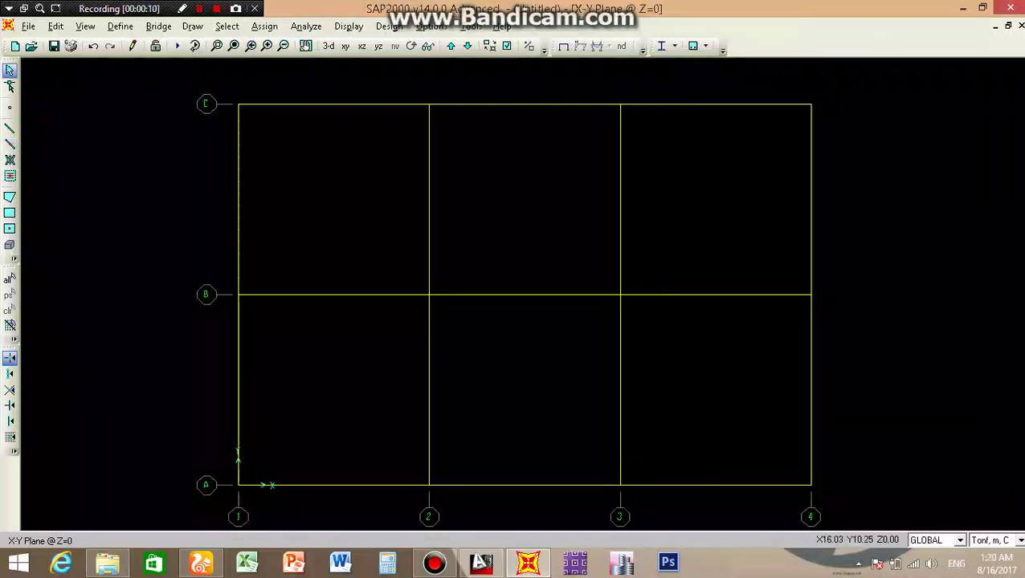
left_click(9, 278)
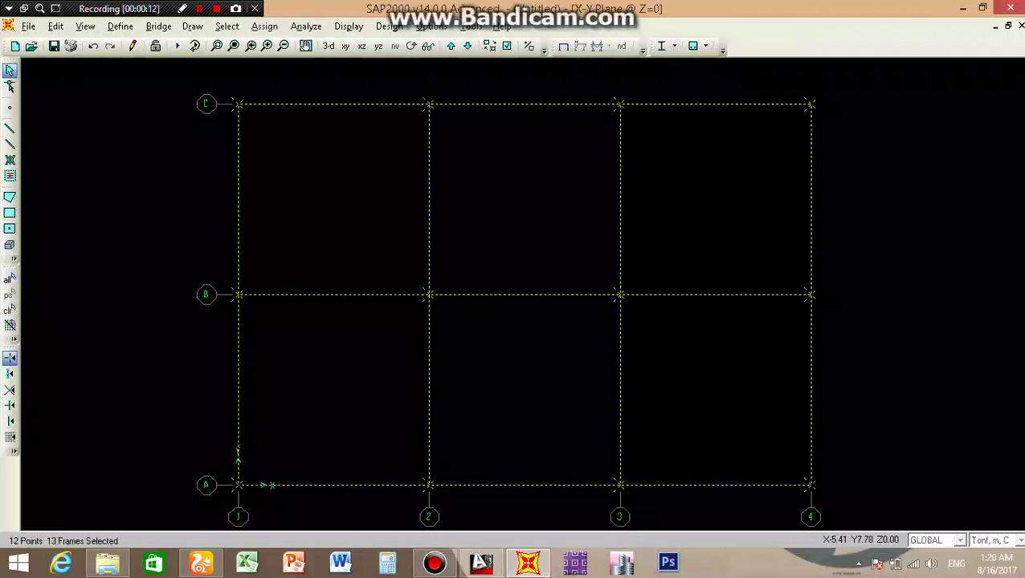
left_click(55, 26)
mouse_move(86, 276)
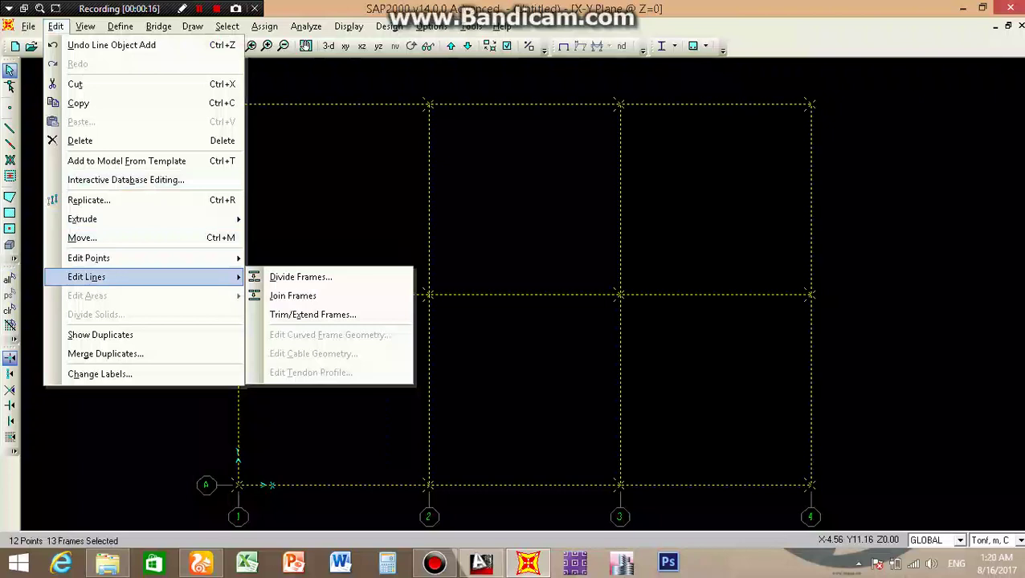
left_click(301, 277)
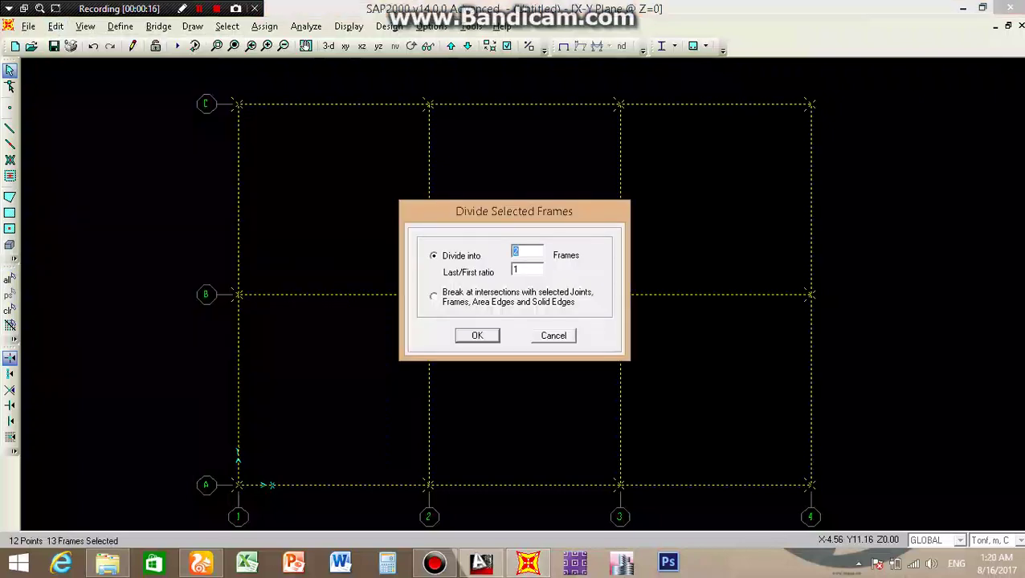
left_click(434, 295)
key("Return")
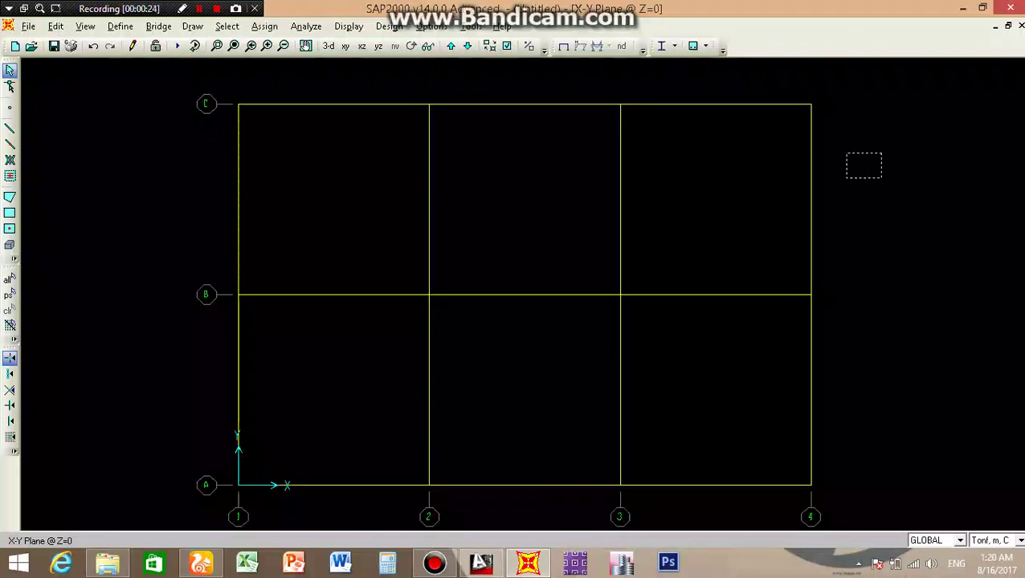
left_click(812, 163)
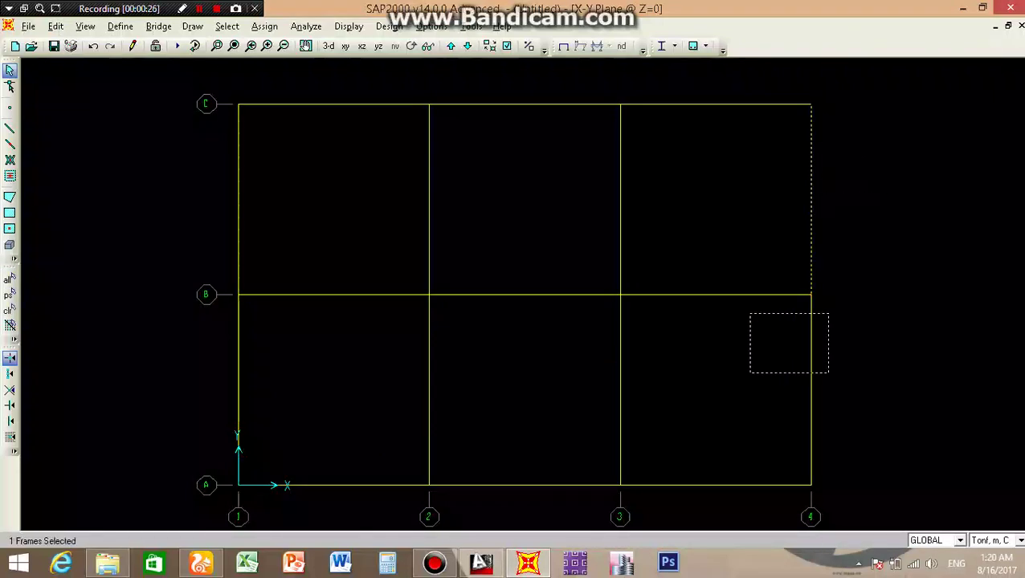
left_click_drag(828, 314, 749, 373)
key("ctrl+q")
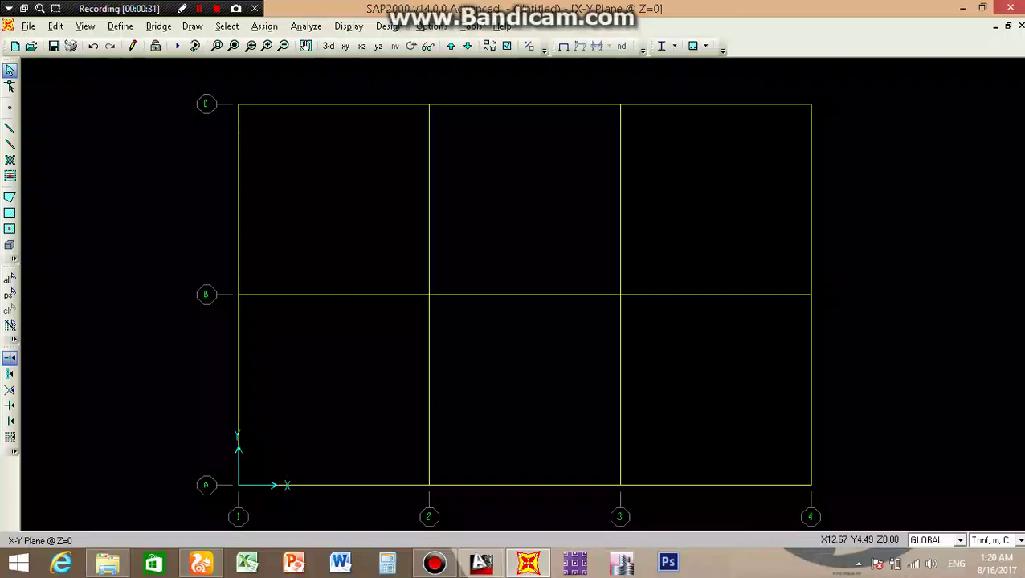
left_click(811, 238)
left_click(811, 238)
left_click_drag(853, 375, 800, 343)
mouse_move(721, 474)
left_mouse_down()
mouse_move(716, 439)
mouse_move(718, 502)
left_mouse_up()
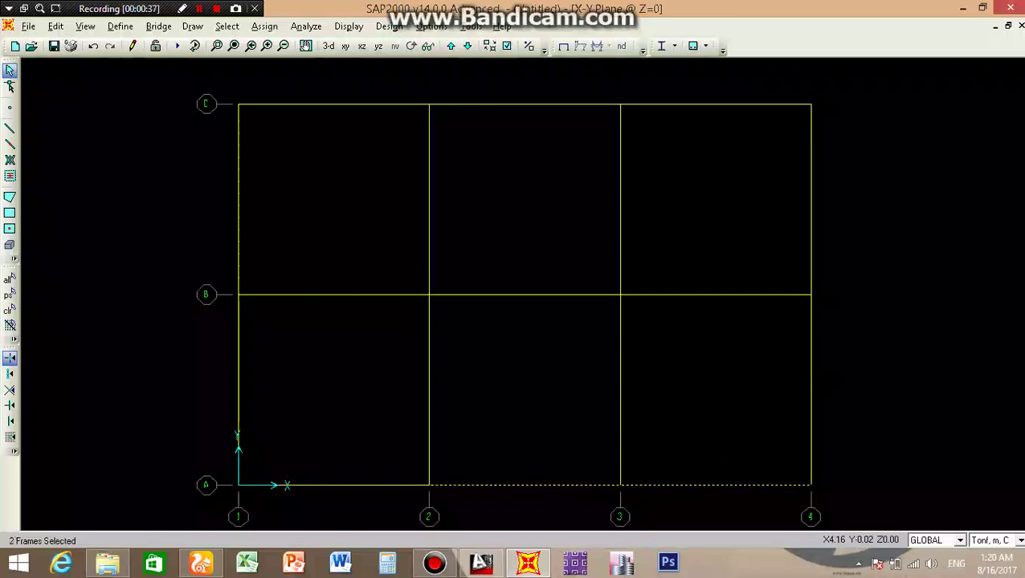
left_click(769, 484)
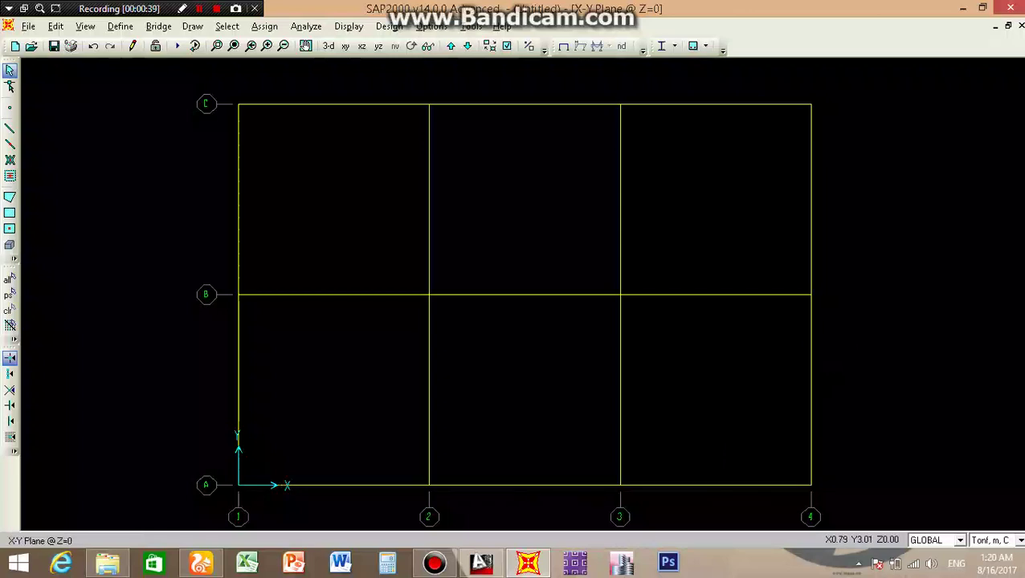
left_click(237, 377)
left_click(238, 377)
left_click_drag(331, 241, 378, 309)
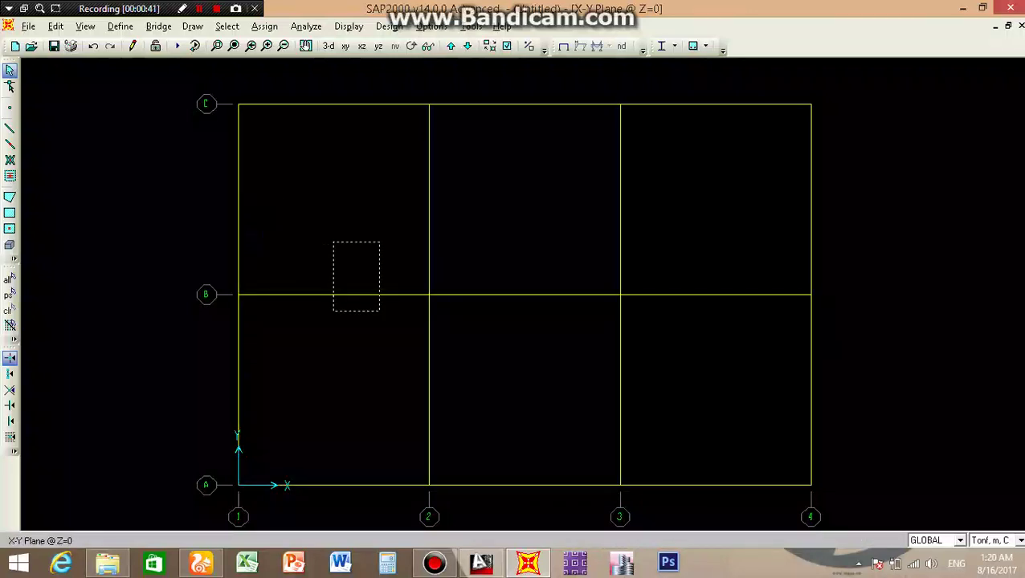
left_click(313, 294)
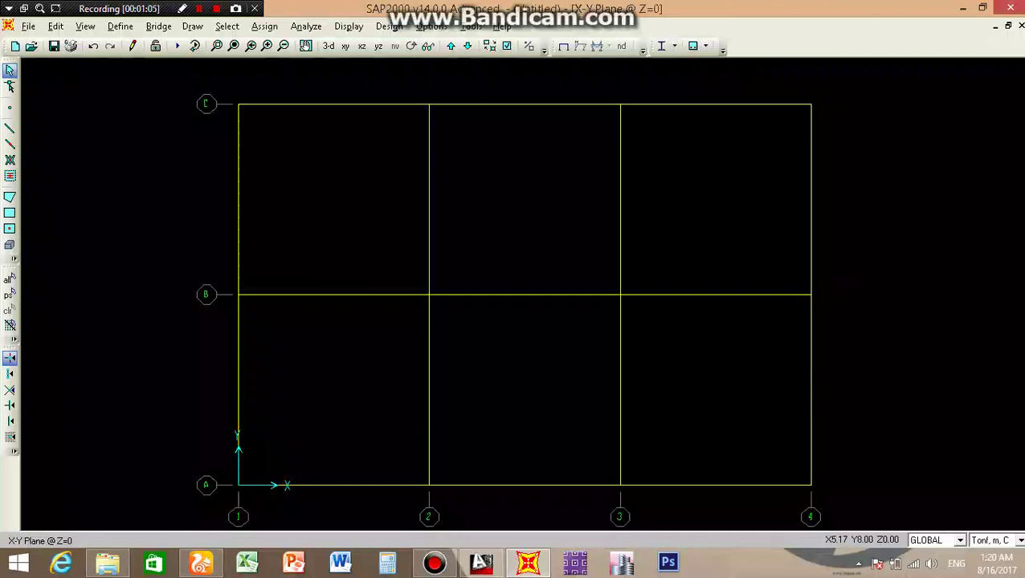
left_click(428, 181)
left_click(428, 333)
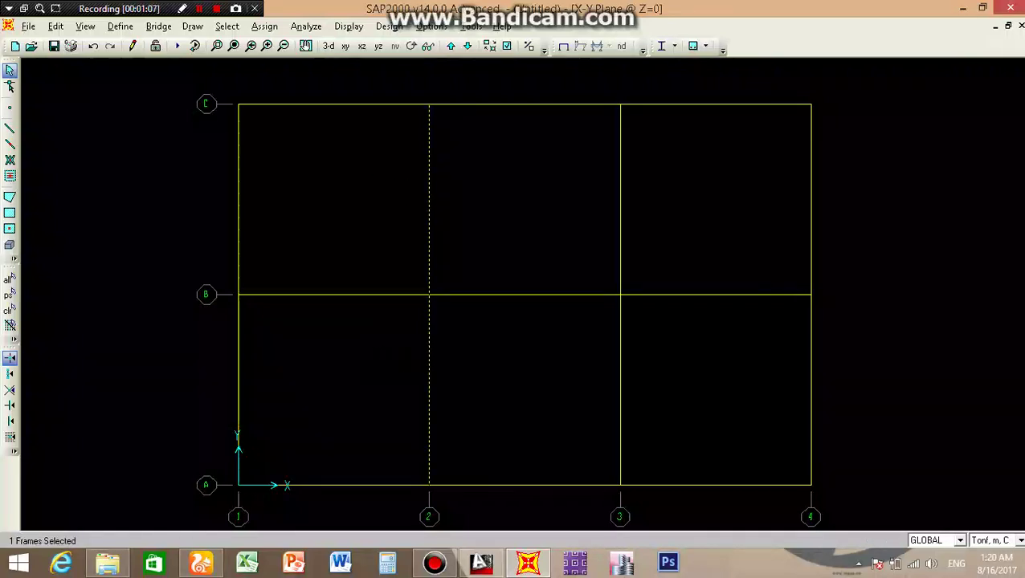
left_click(343, 295)
left_click(518, 295)
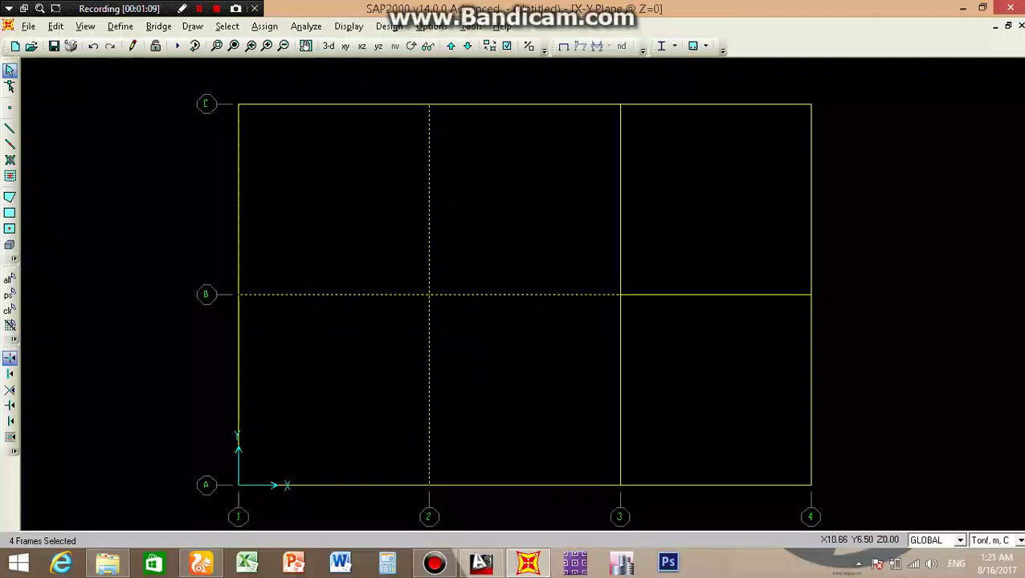
left_click(10, 310)
left_click(620, 201)
left_click(619, 390)
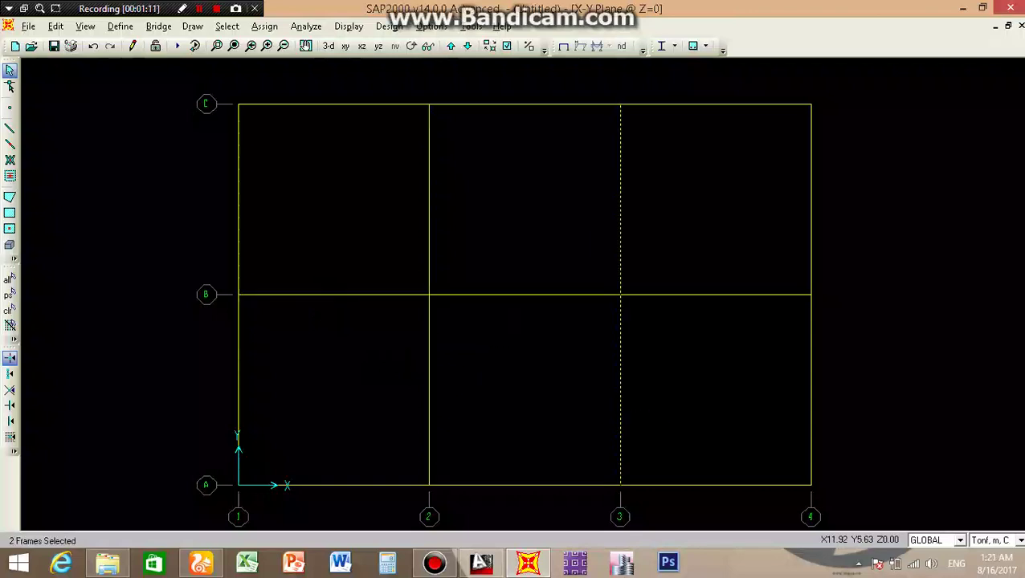
left_click(9, 70)
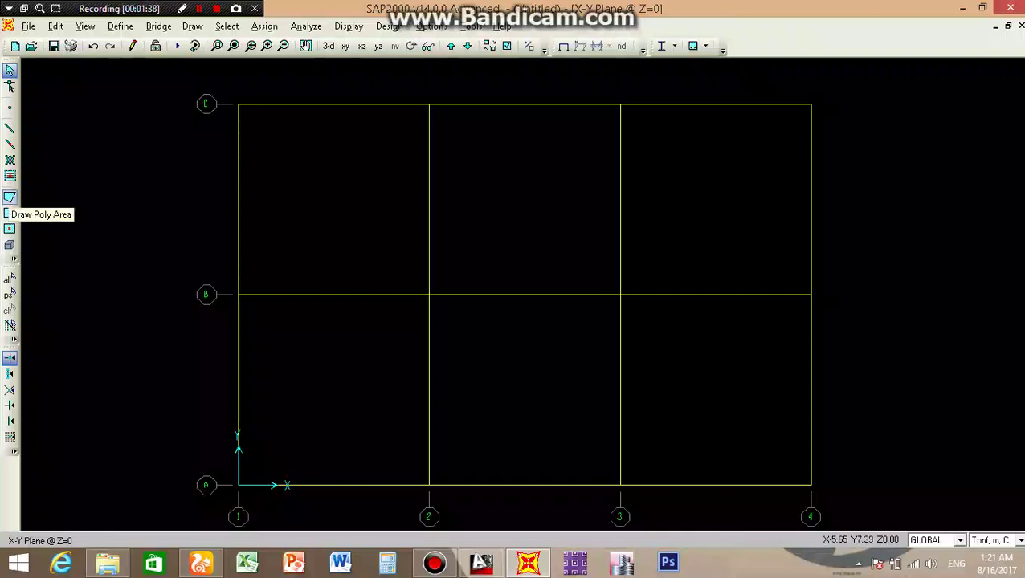
- Trace a polygon slab outline through B-1, B-2, C-2 and C-1, cancelling both attempts
left_click(9, 197)
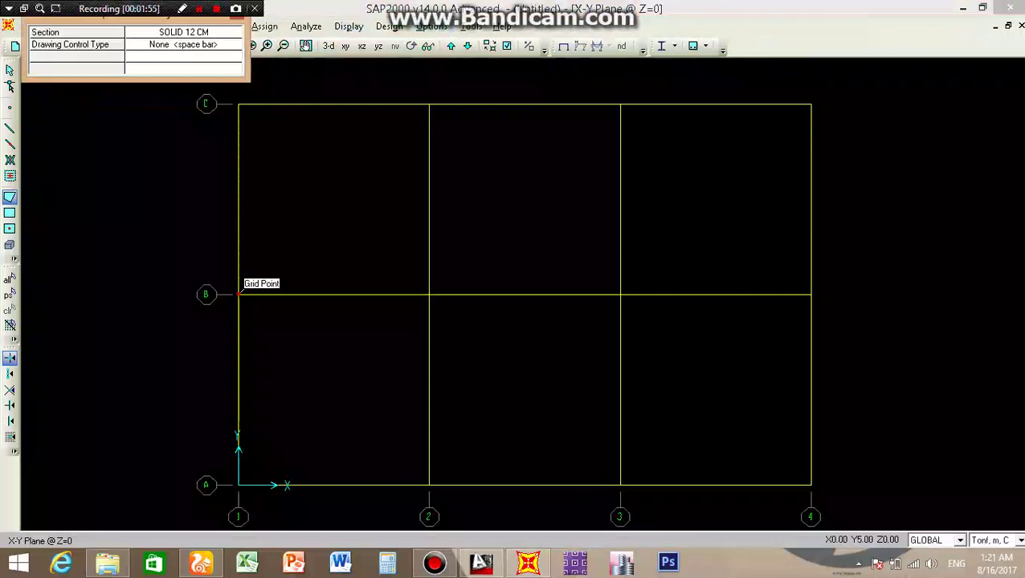
left_click(238, 294)
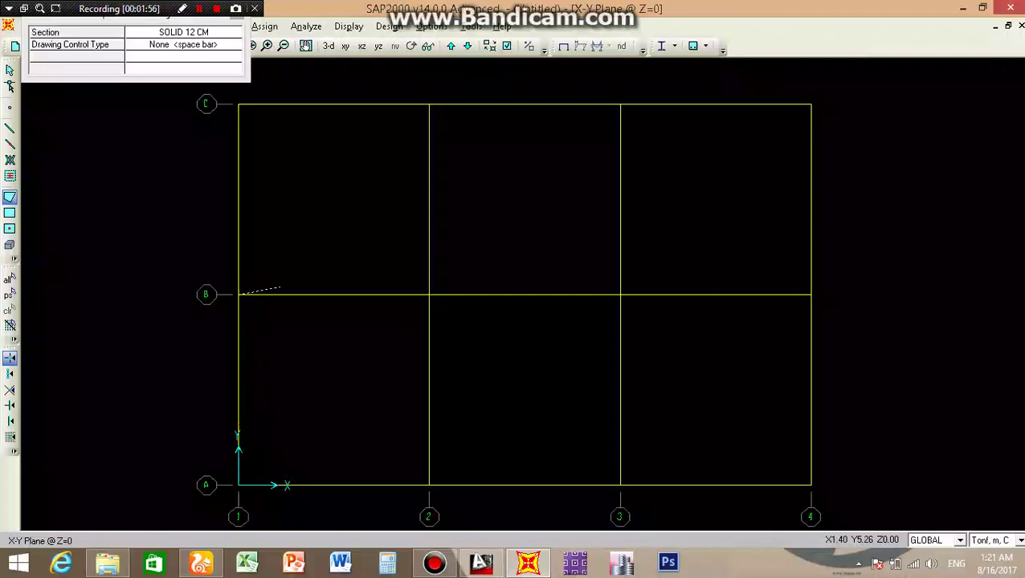
left_click(429, 294)
left_click(429, 103)
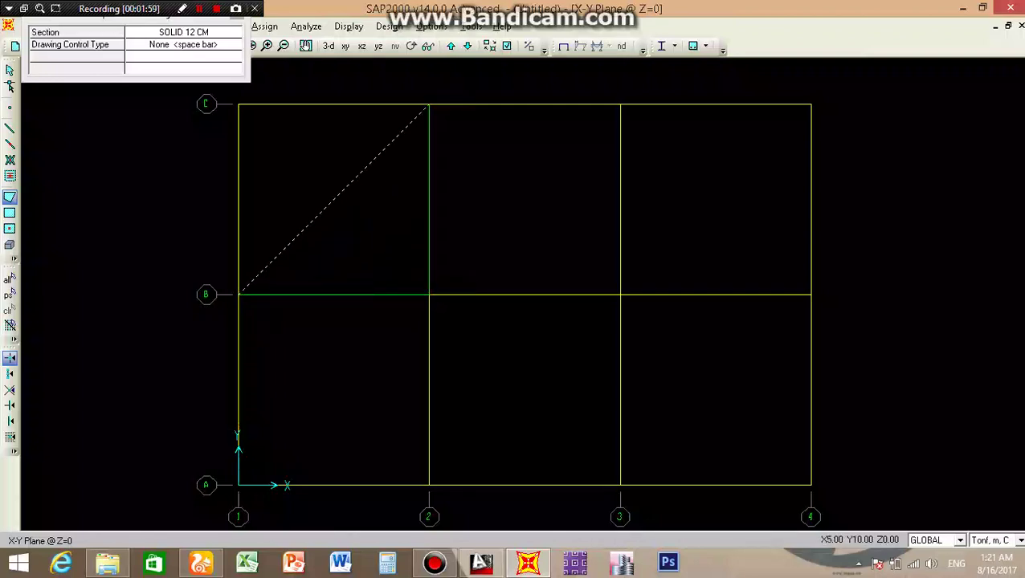
left_click(238, 103)
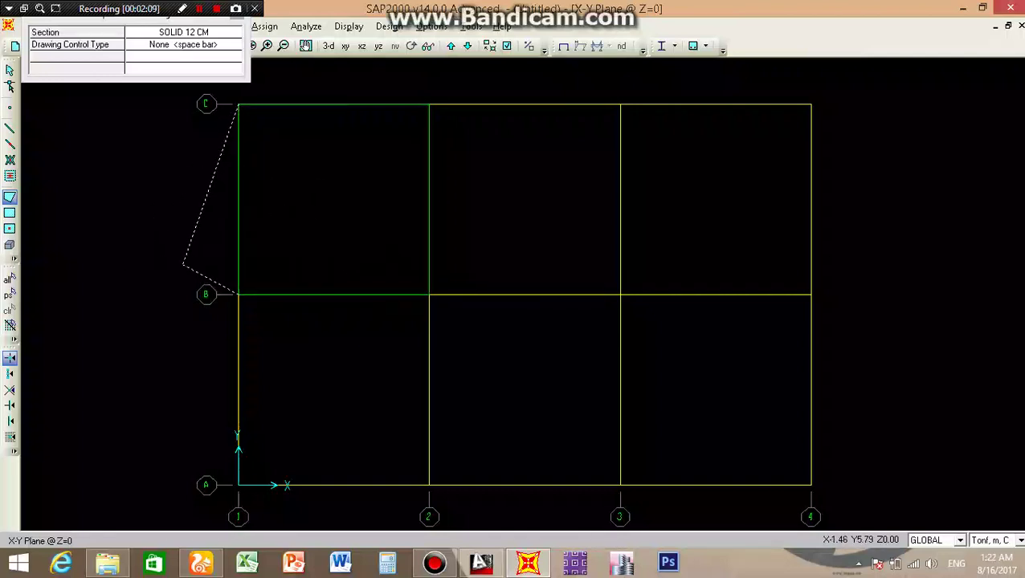
key("Escape")
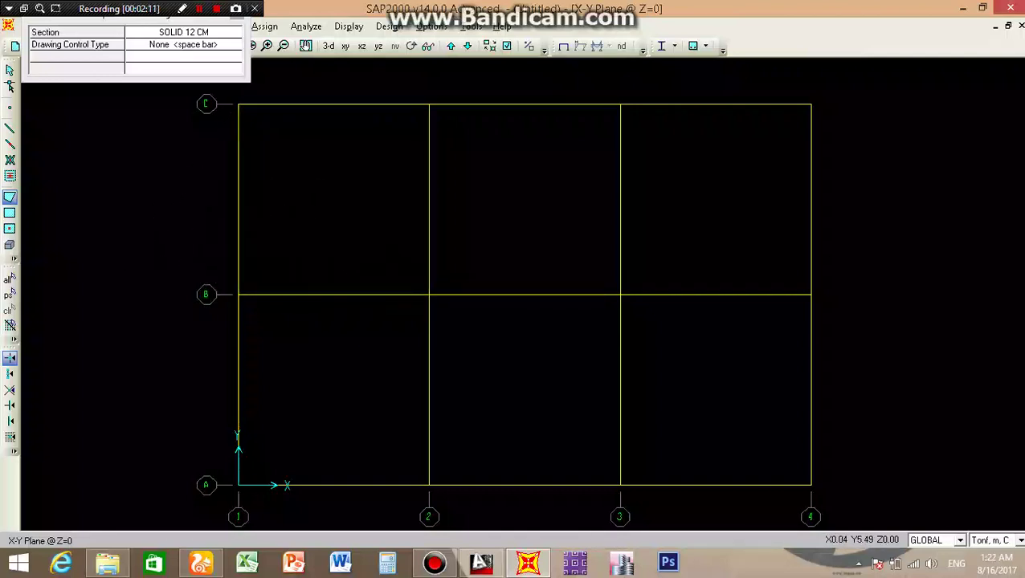
left_click(238, 294)
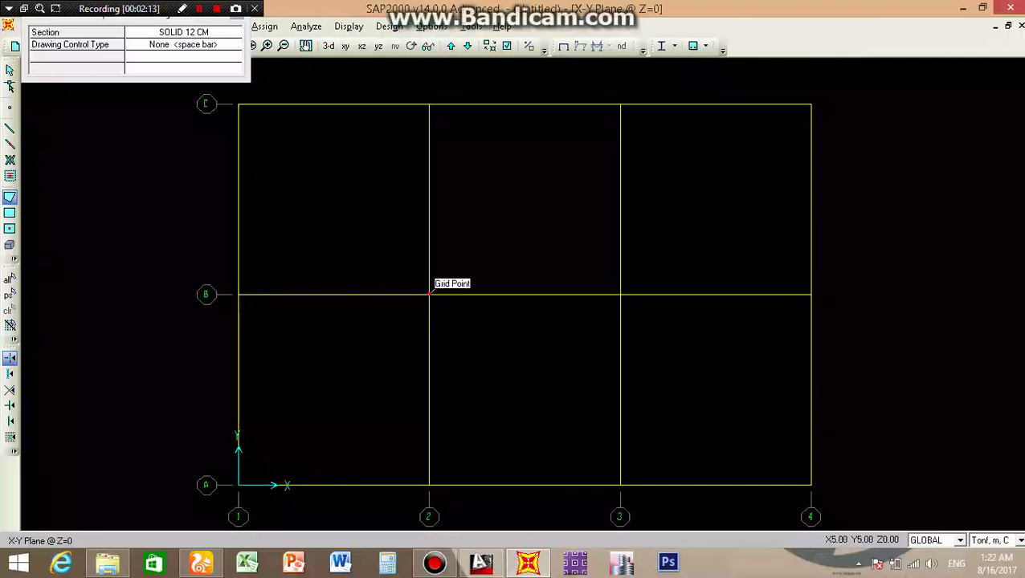
left_click(429, 294)
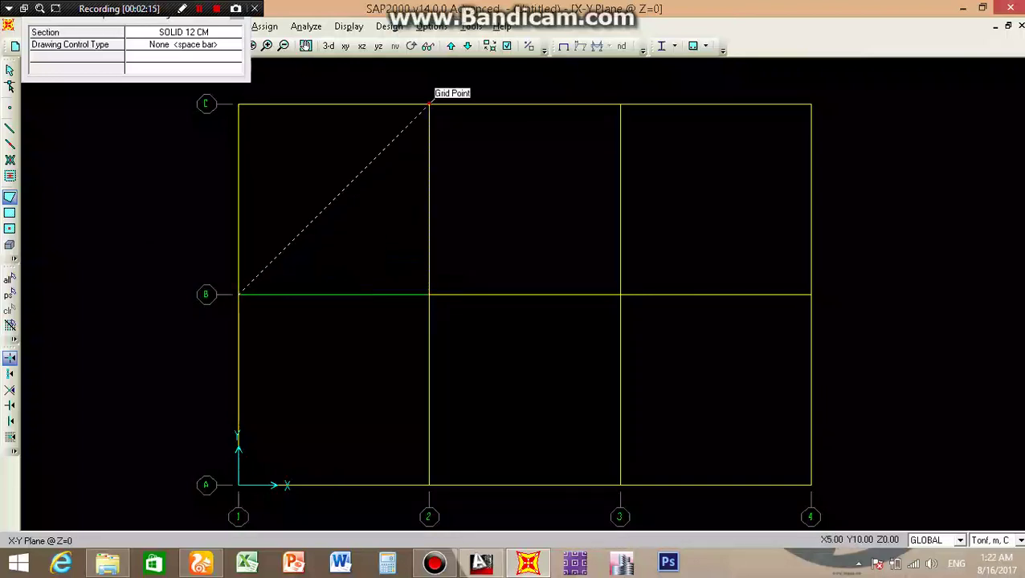
left_click(428, 103)
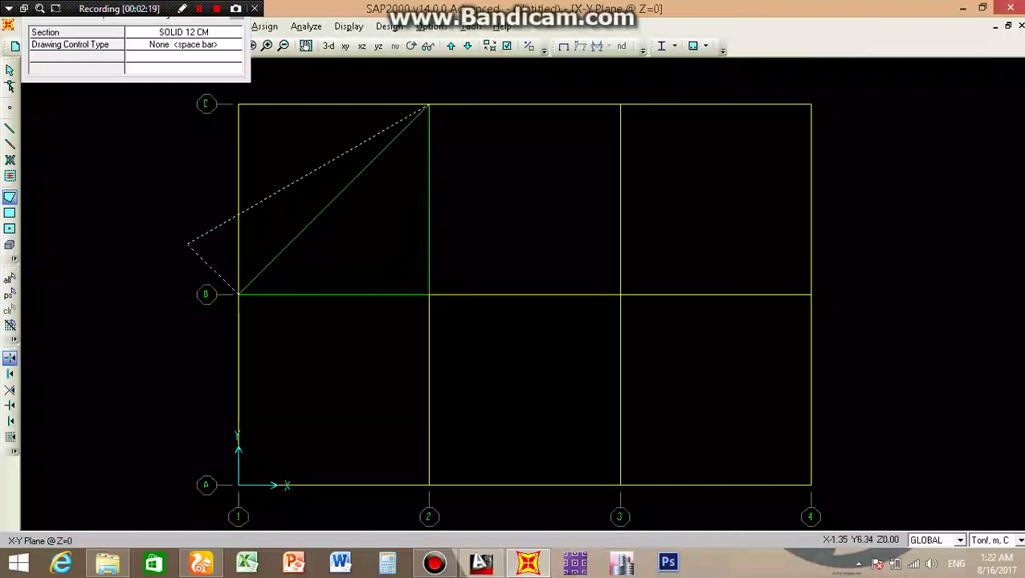
key("Escape")
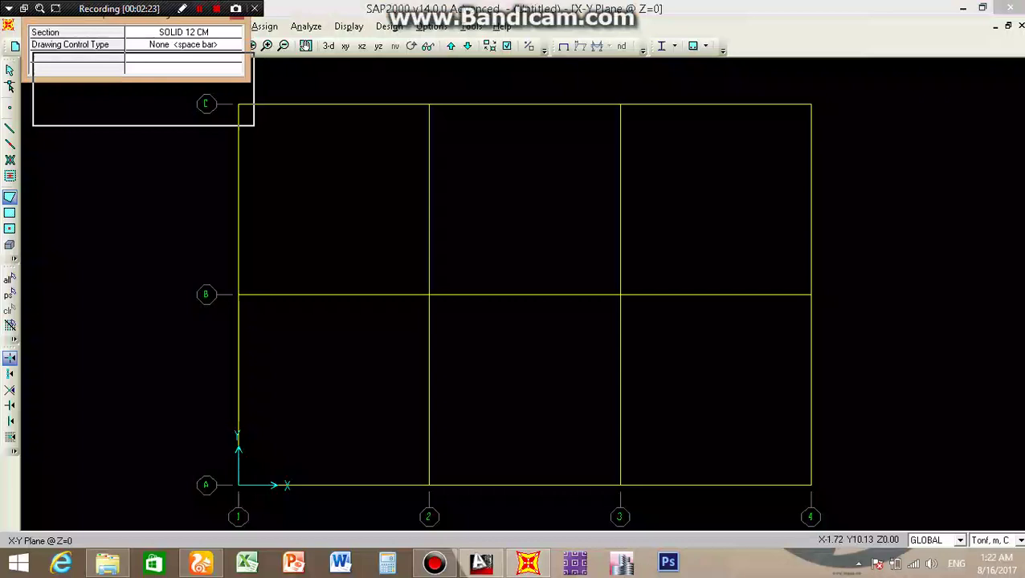
- Leave the area Drawing Control Type at None, close the properties panel and stop drawing
left_click_drag(143, 60, 142, 59)
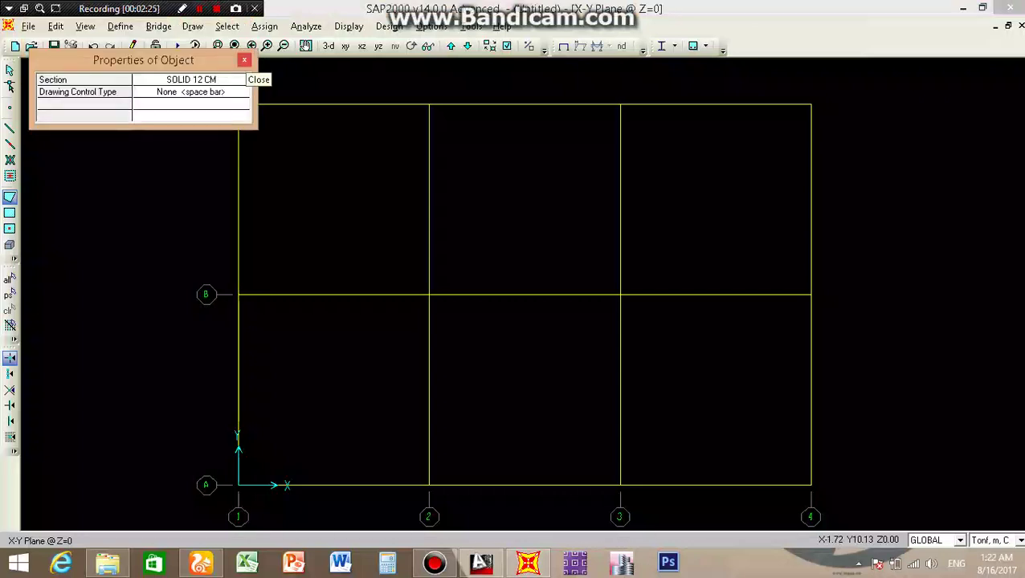
left_click_drag(143, 60, 167, 34)
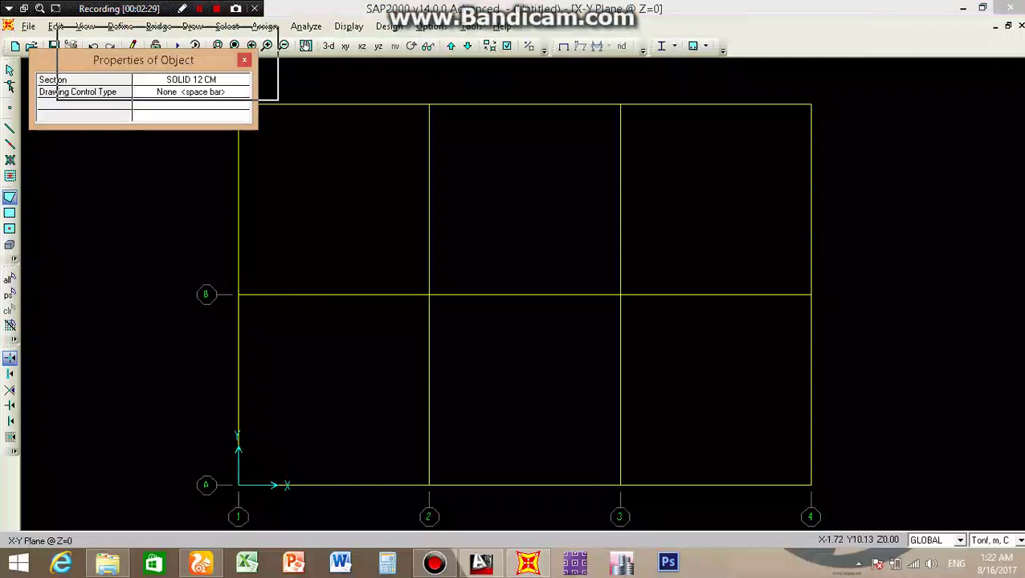
left_click(210, 67)
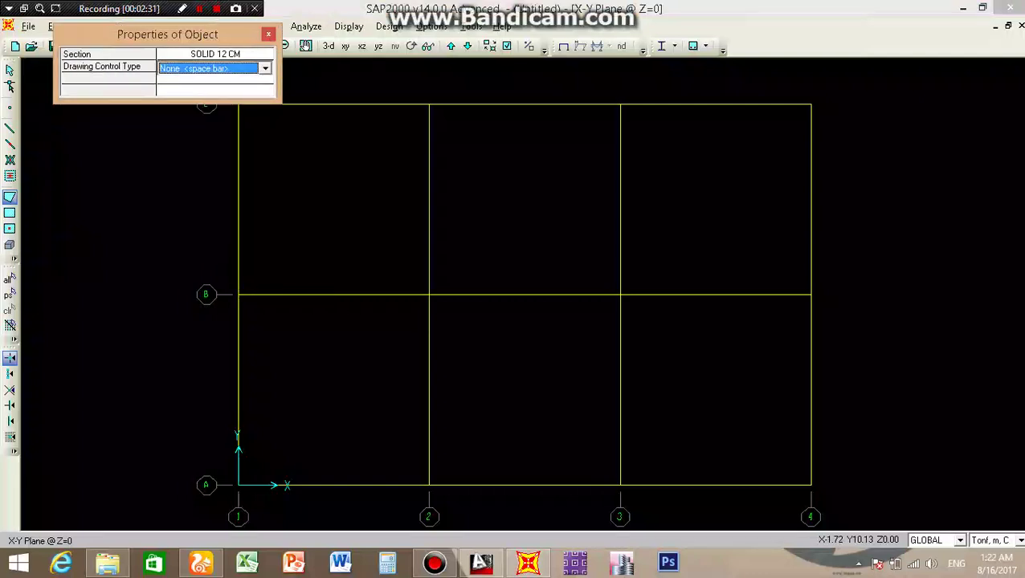
left_click(264, 68)
key("Escape")
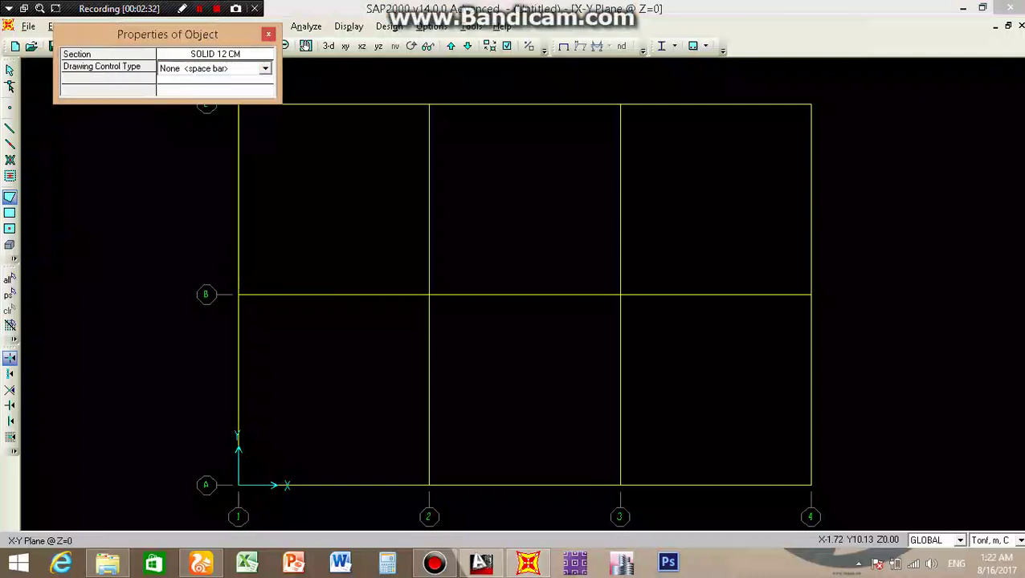
key("Escape")
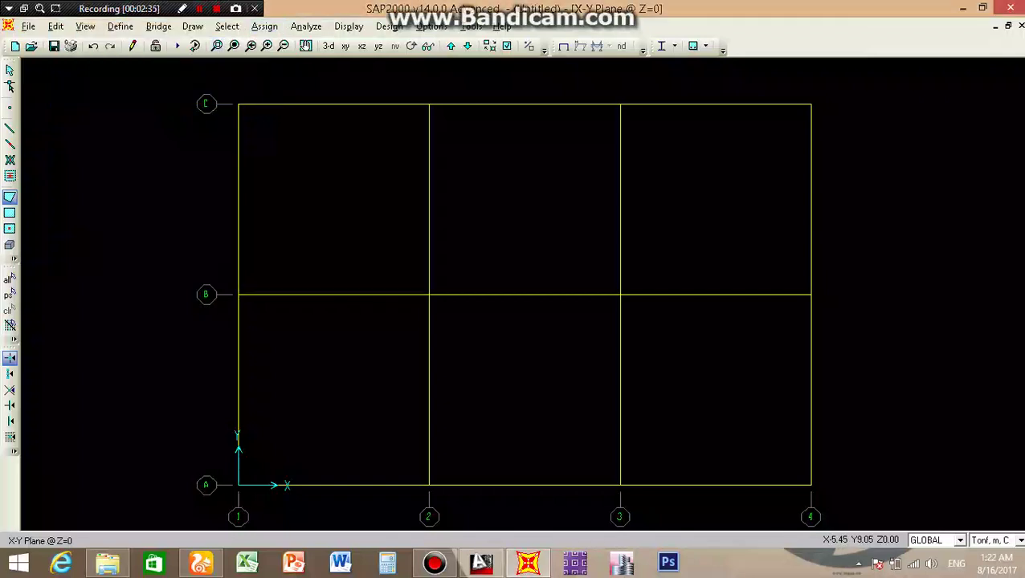
key("Escape")
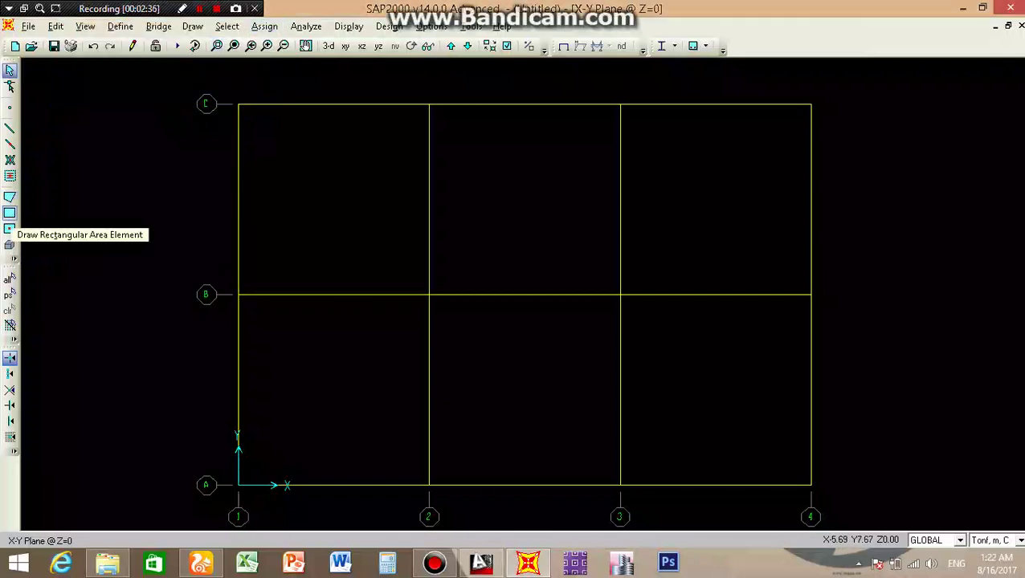
- Draw rectangular slab areas from B-1 to C-2 and from B-2 to C-3
left_click(10, 213)
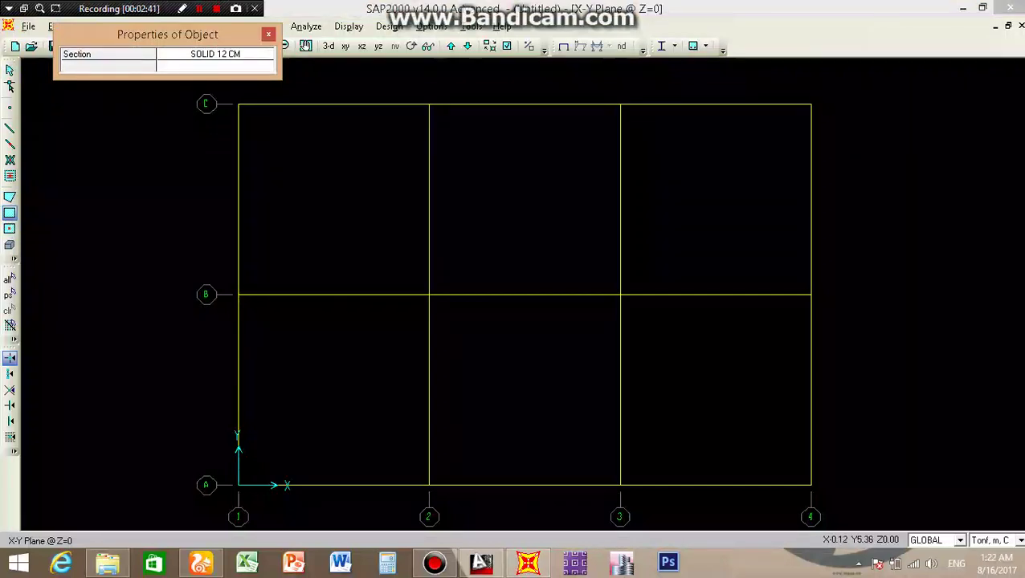
left_click_drag(238, 293, 429, 104)
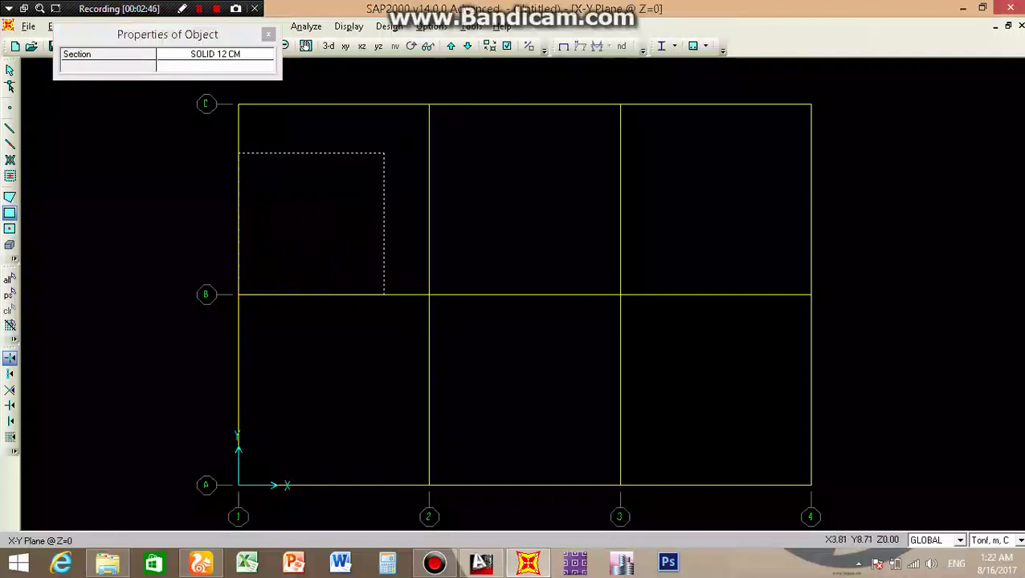
left_click(429, 104)
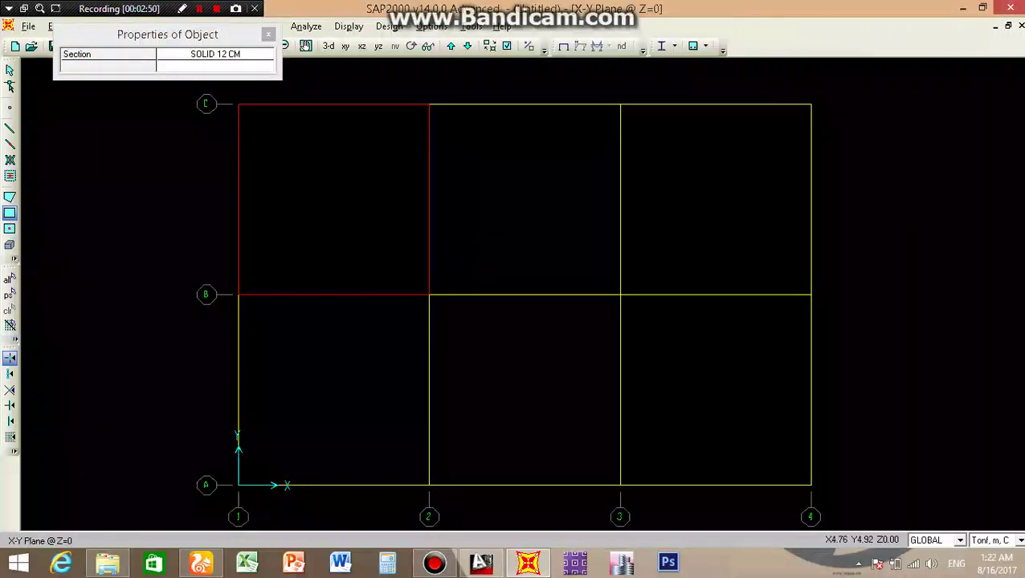
left_click(429, 294)
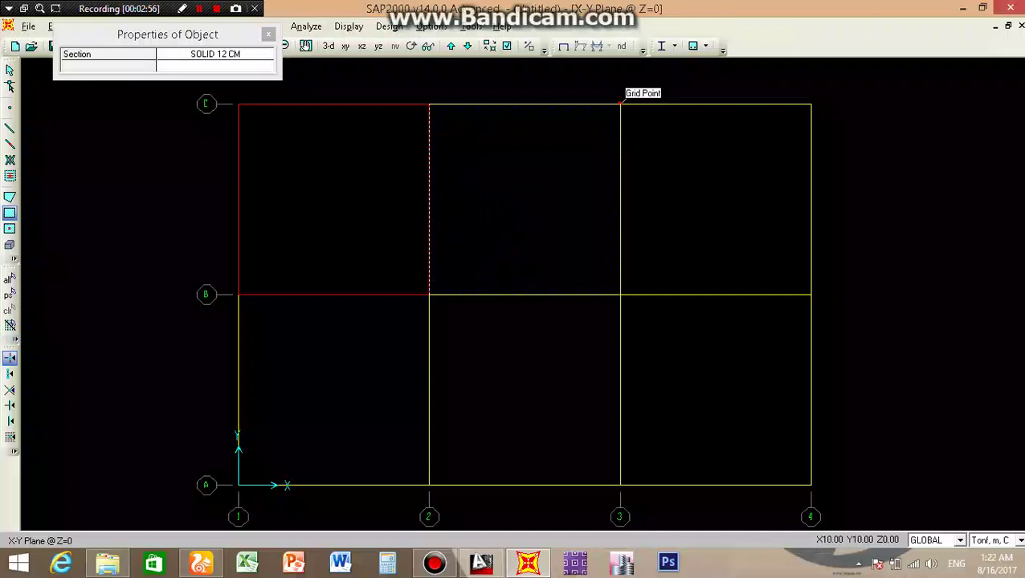
left_click(620, 104)
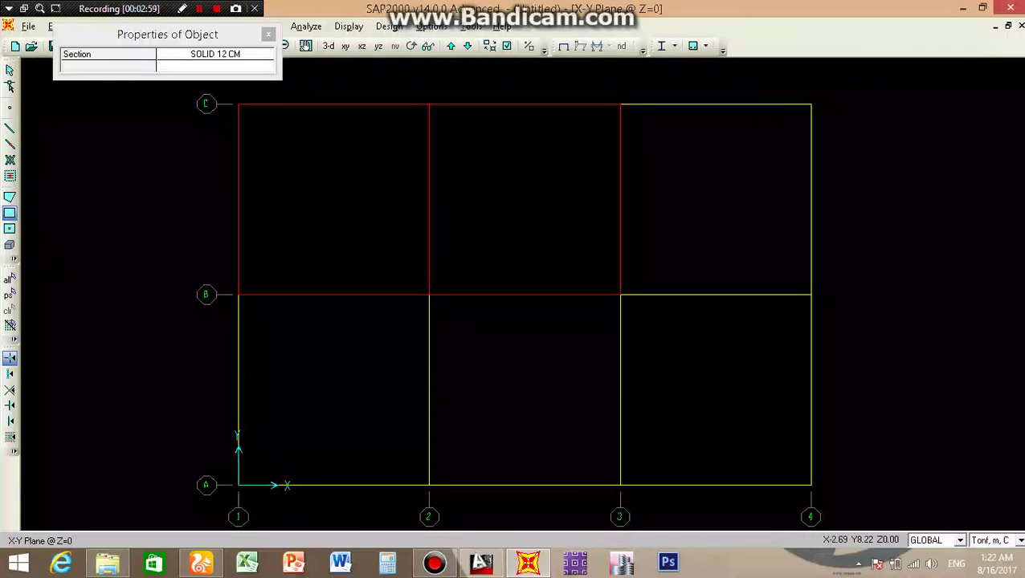
key("Escape")
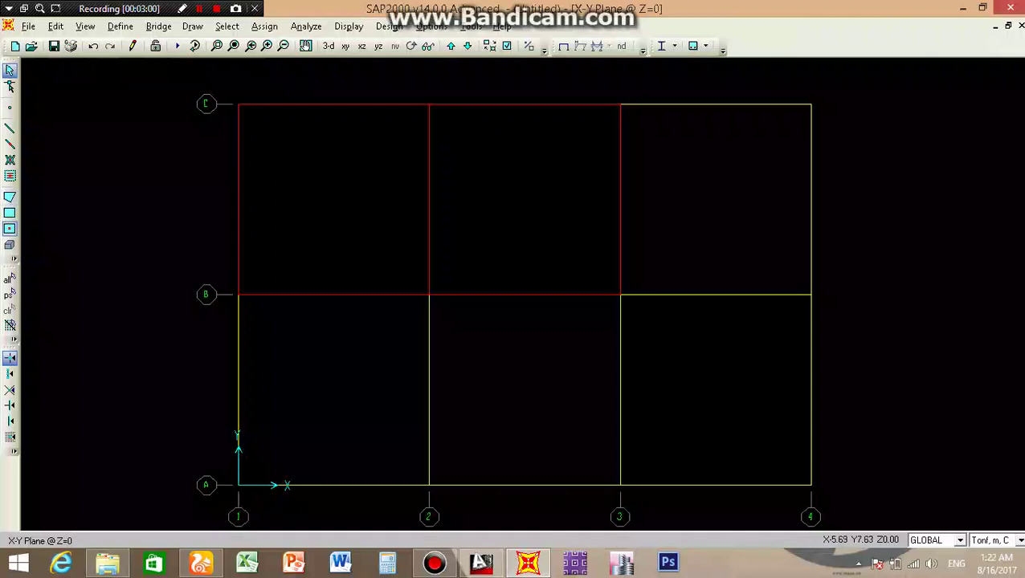
- Quick-fill slab areas into bays B–C/3–4, A–B/3–4 and A–B/1–2
left_click(10, 228)
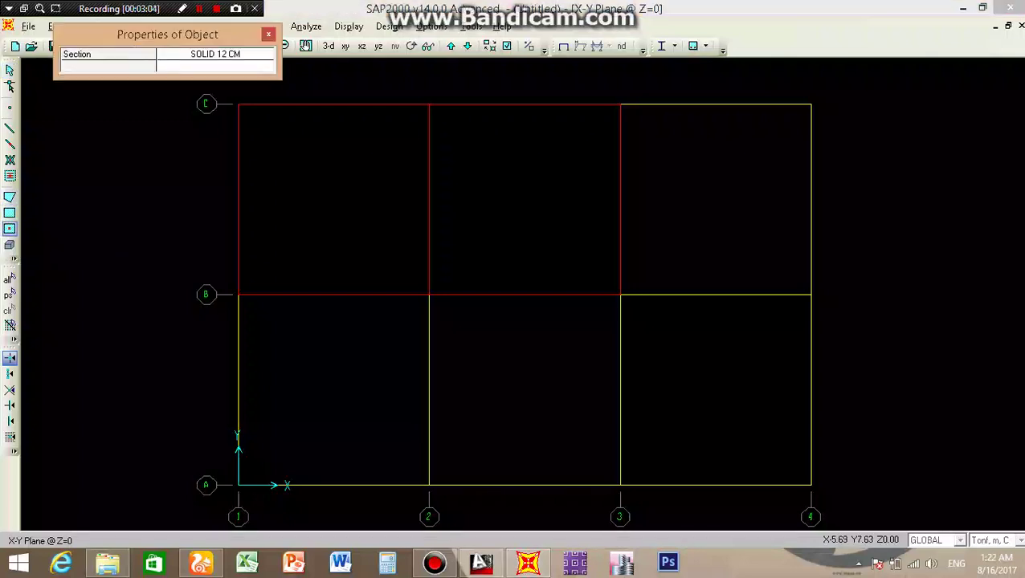
left_click(714, 199)
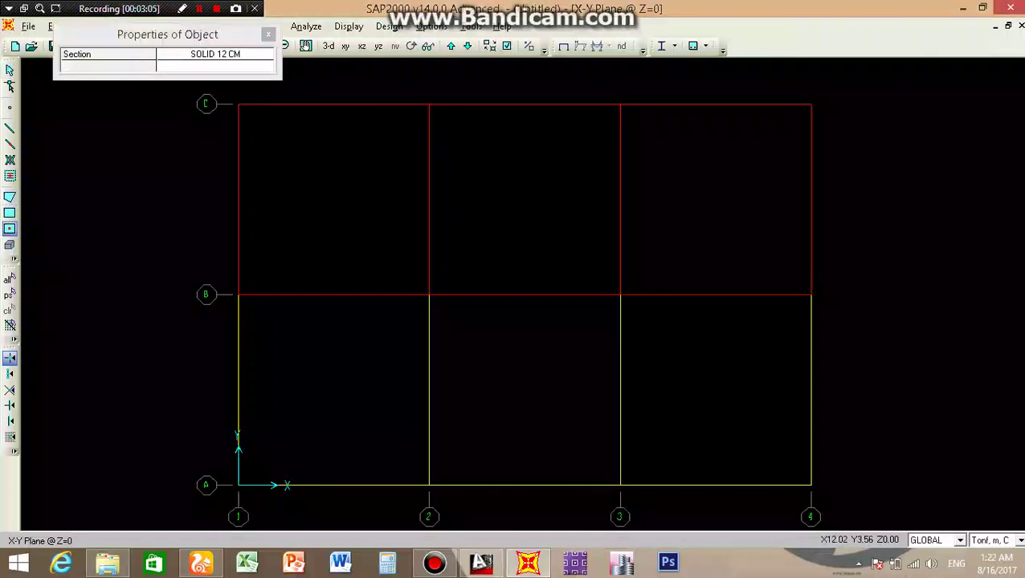
left_click(714, 390)
left_click(333, 390)
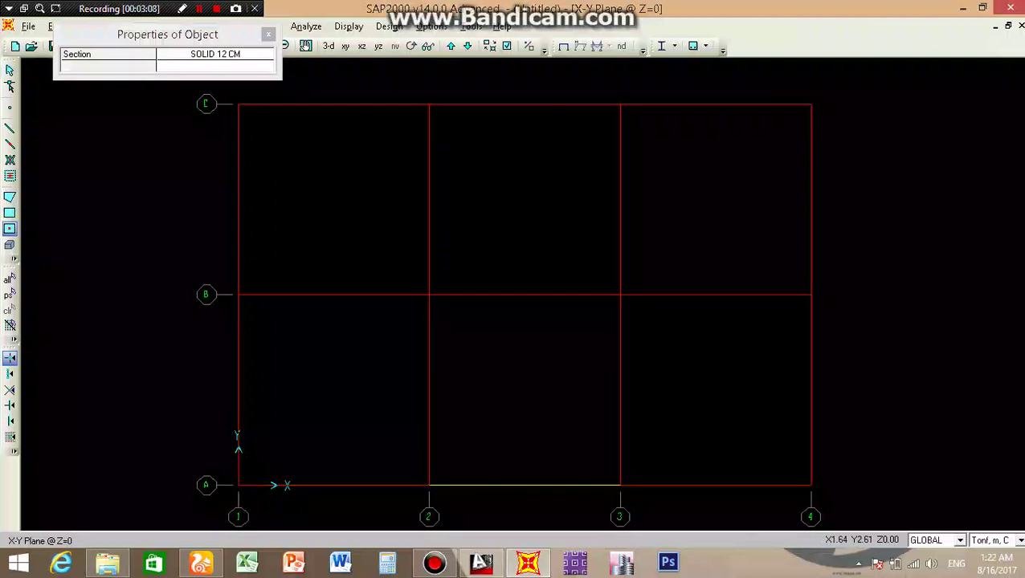
key("Escape")
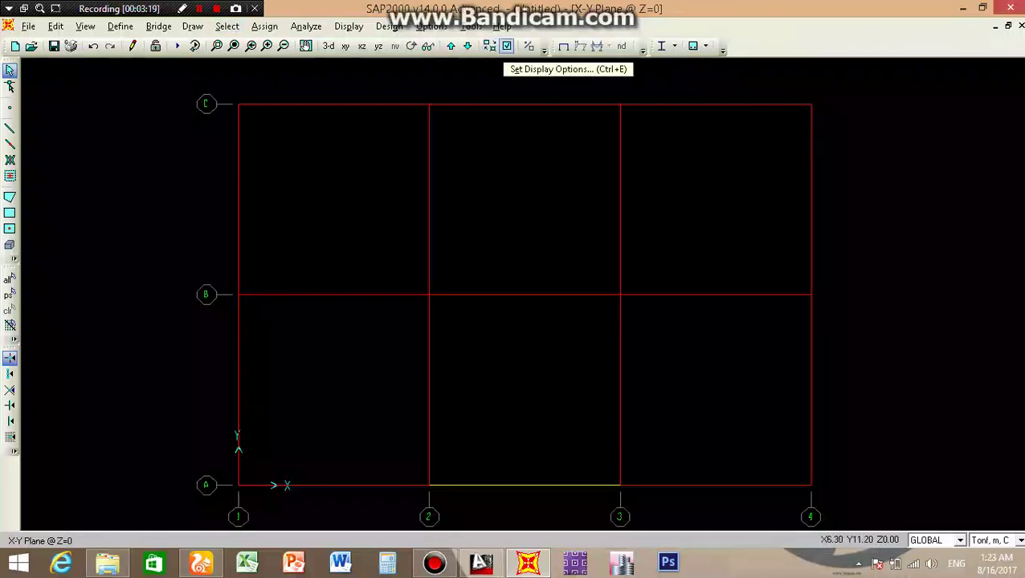
- Turn on Fill Objects in the view's display options
left_click(506, 46)
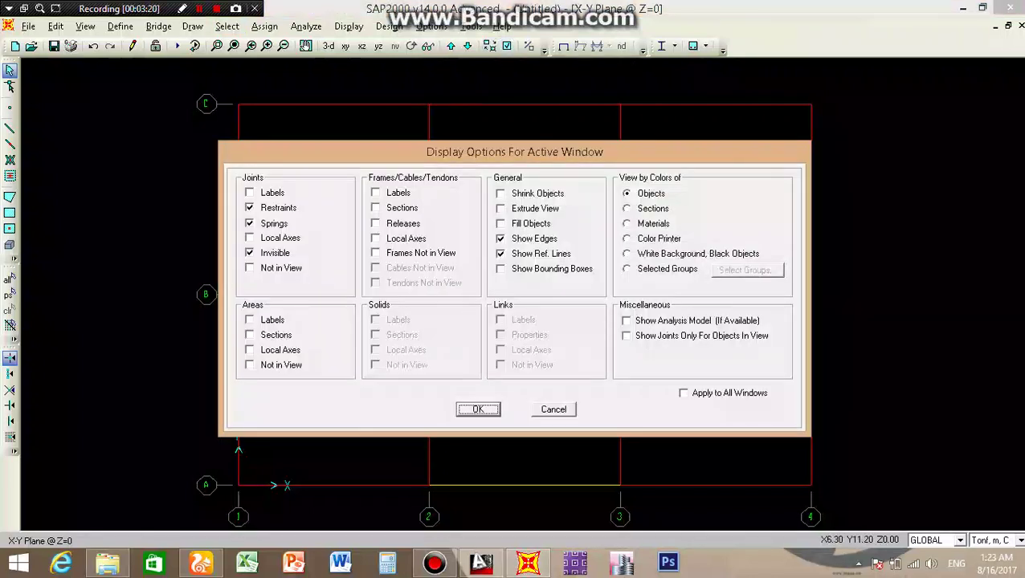
left_click(530, 223)
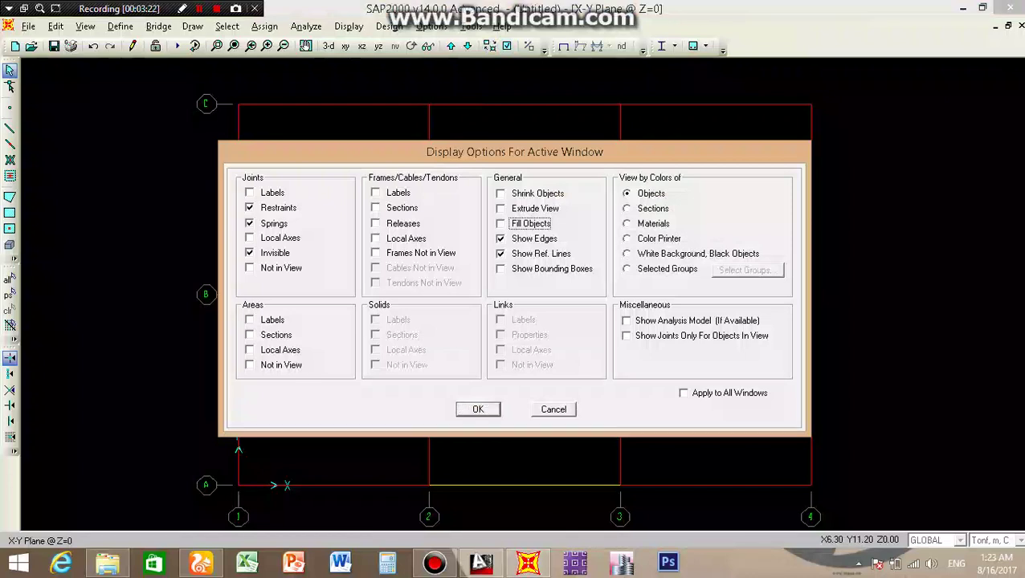
key("Return")
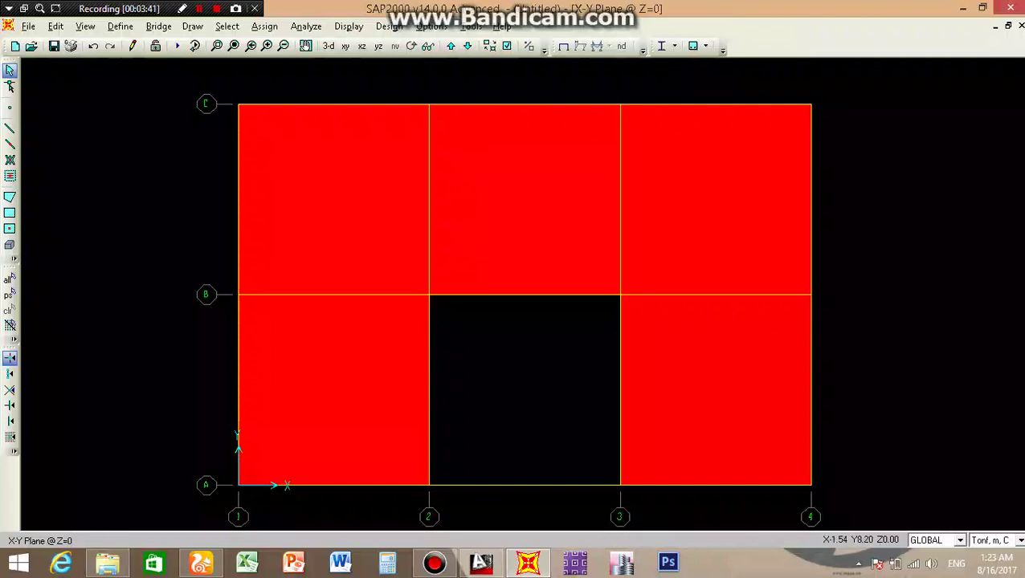
- Edit the GLOBAL grid to add X grid line 5 at 1.5 m spacing after line 4
right_click(179, 173)
left_click(235, 184)
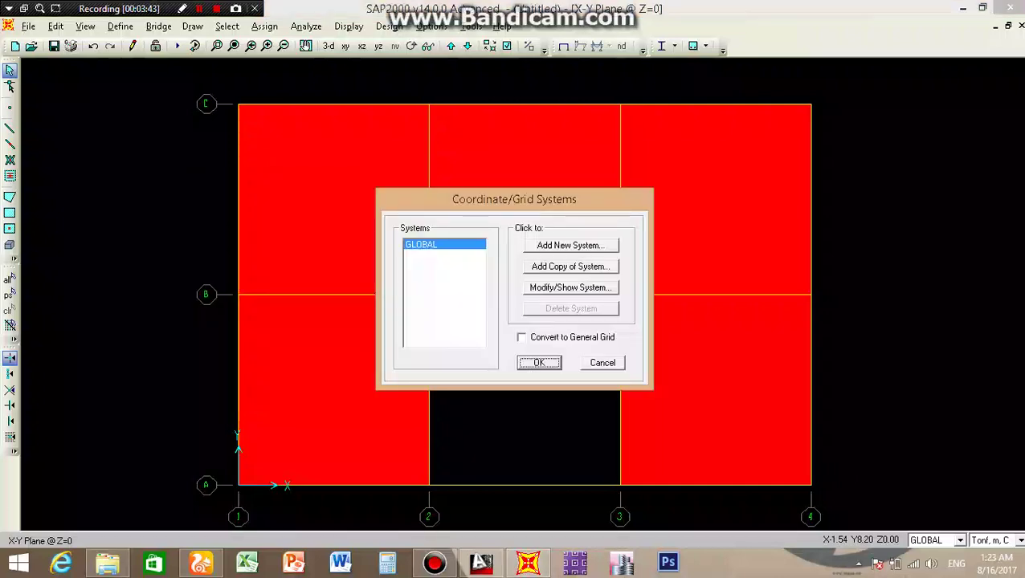
left_click(570, 286)
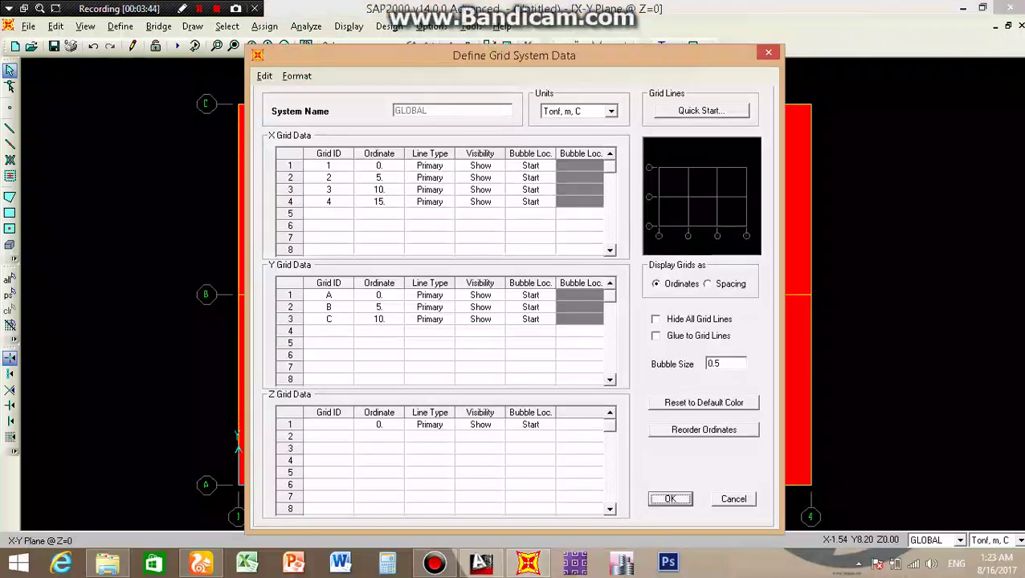
left_click(708, 283)
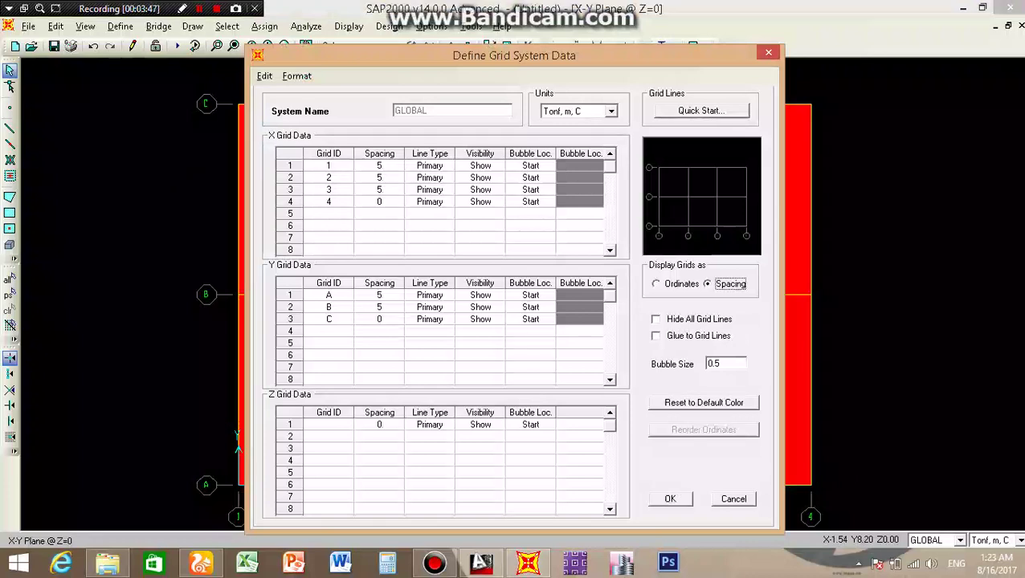
left_click(379, 202)
type("1.5")
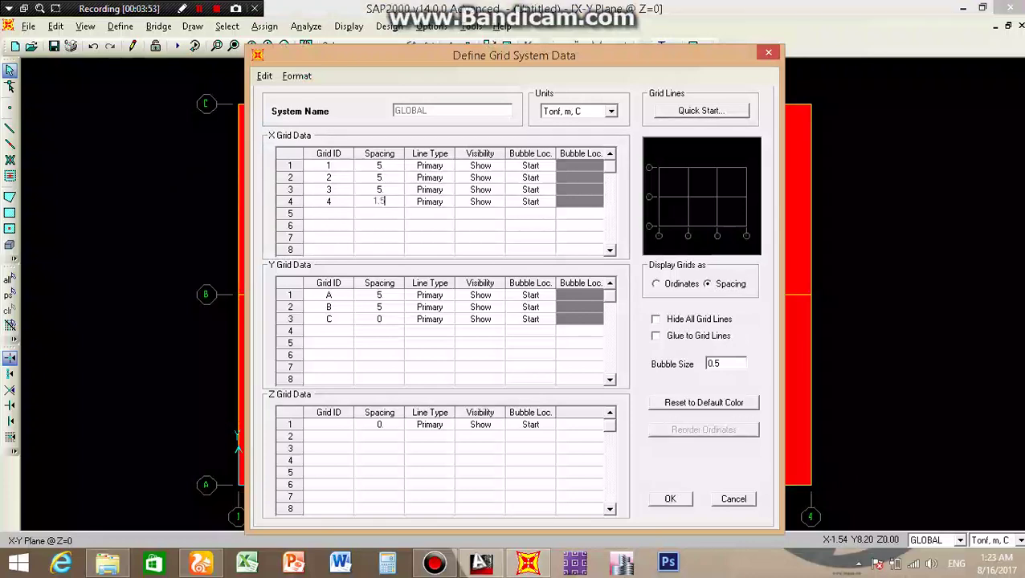
key("Return")
type("0")
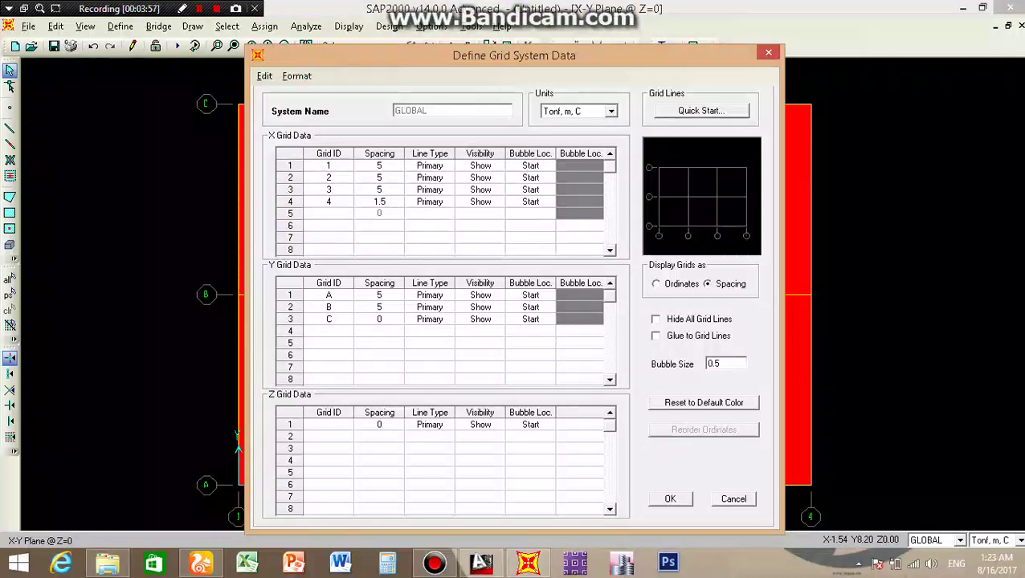
left_click(328, 213)
type("5")
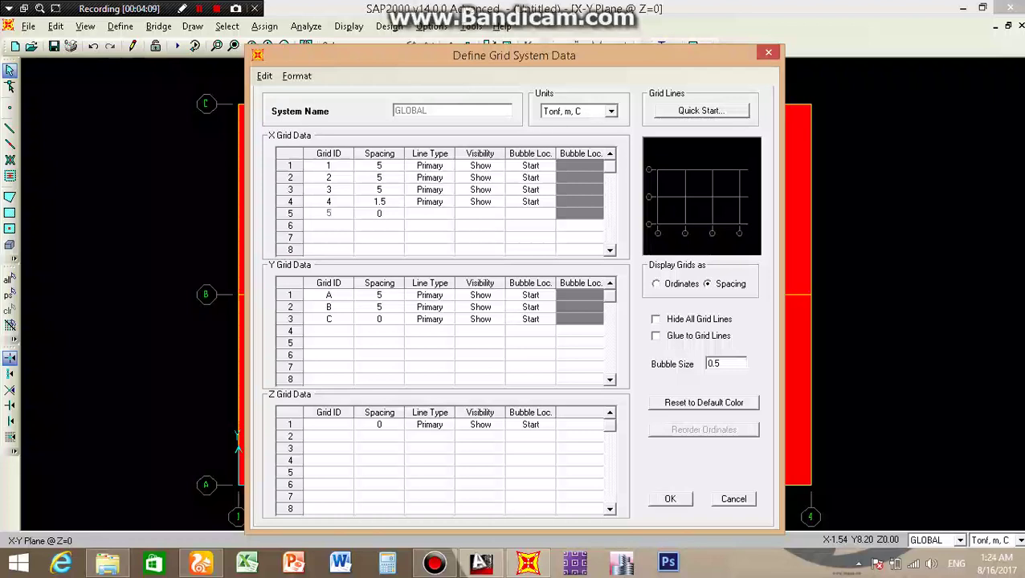
key("Return")
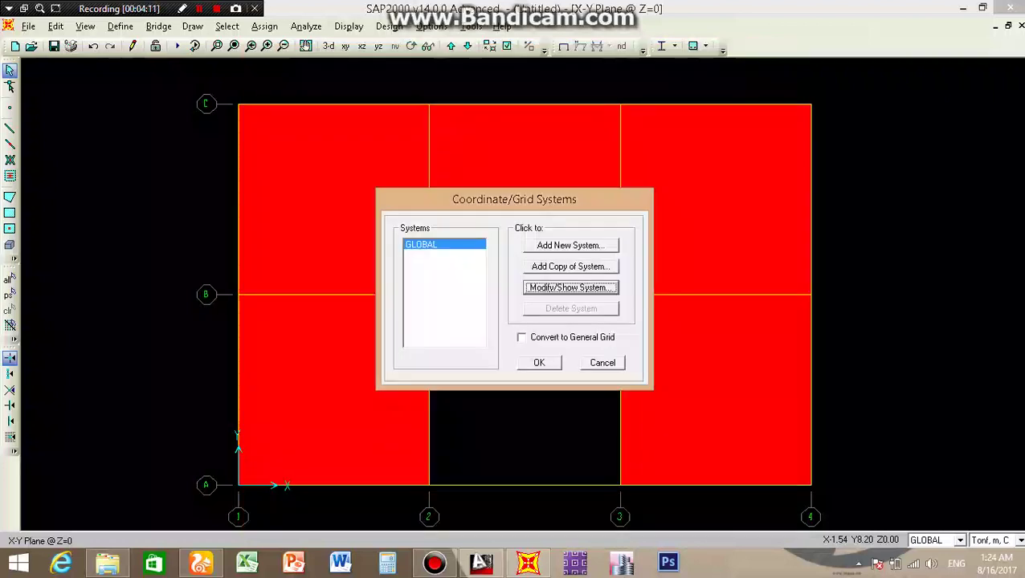
key("Return")
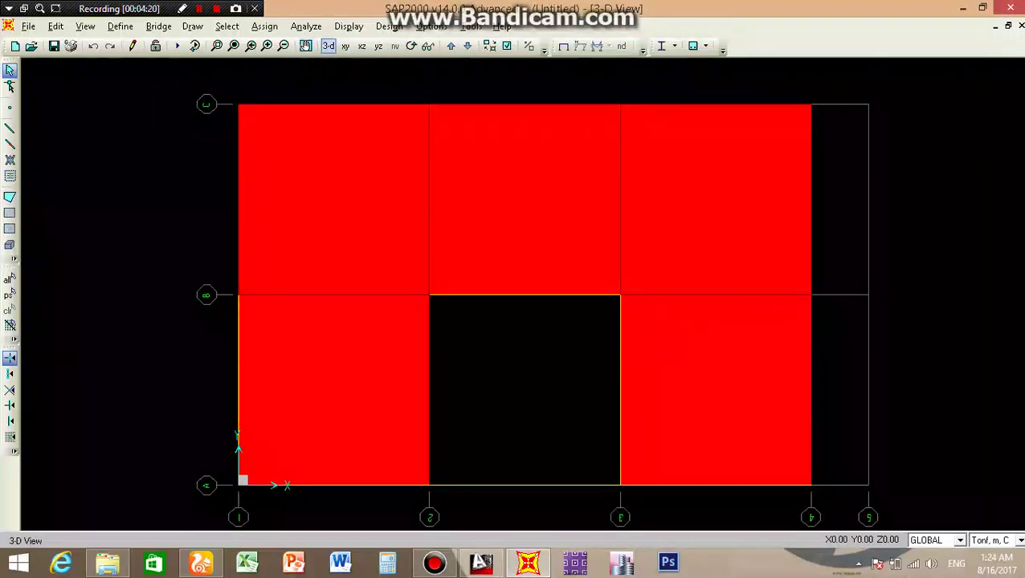
- Cycle through the X-Y plan, 3-D and Y-Z elevation views, ending on the X-Y plan
left_click(345, 46)
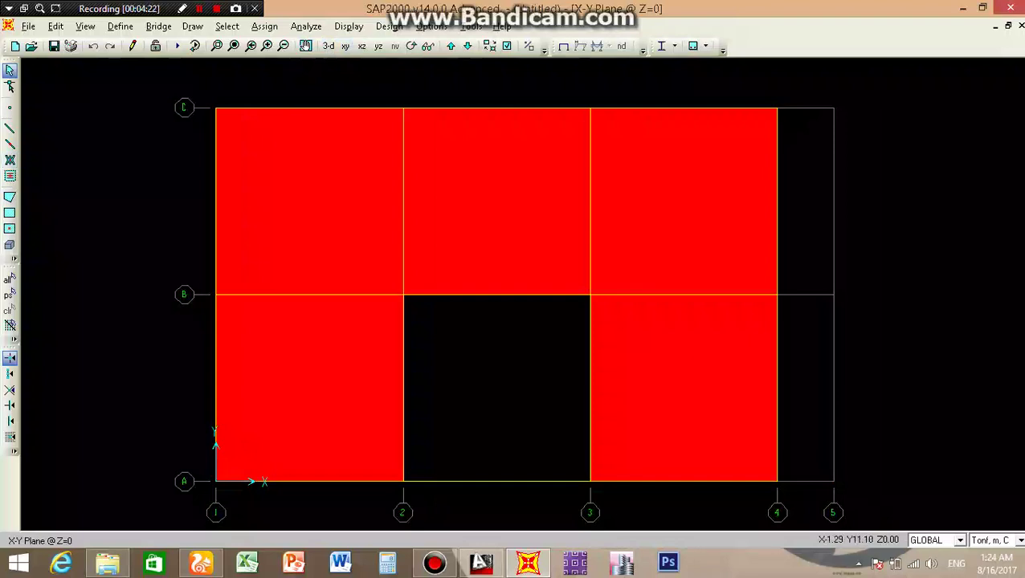
left_click(328, 46)
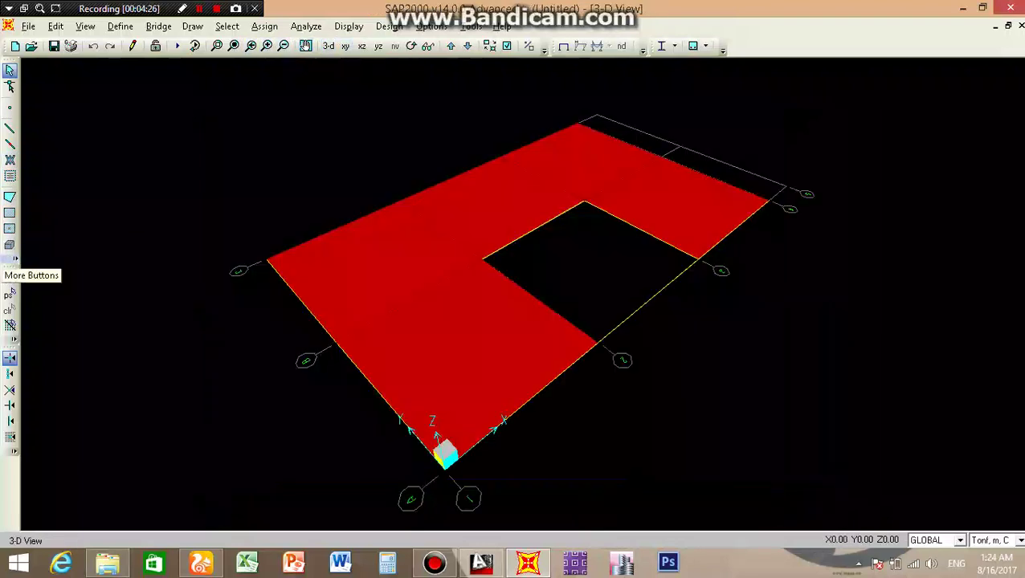
left_click(378, 46)
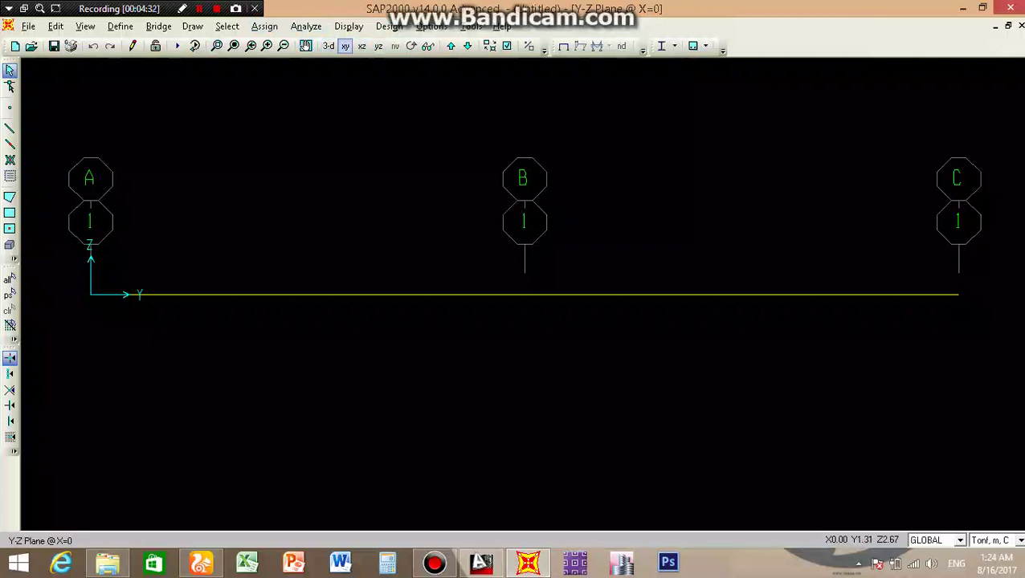
left_click(345, 46)
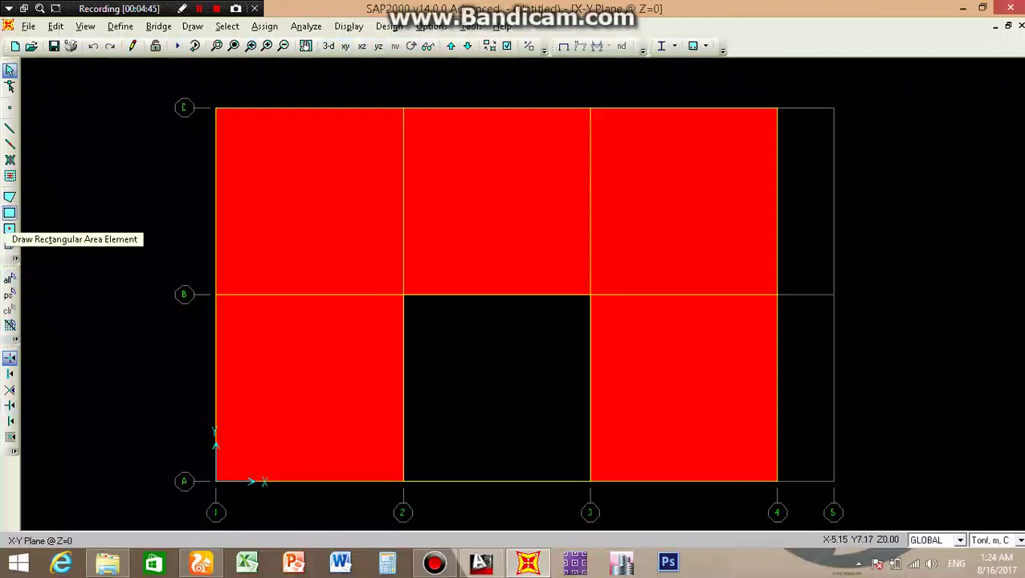
- Quick-fill a SOLID 12 CM slab area into bay B–C/4–5
left_click(10, 229)
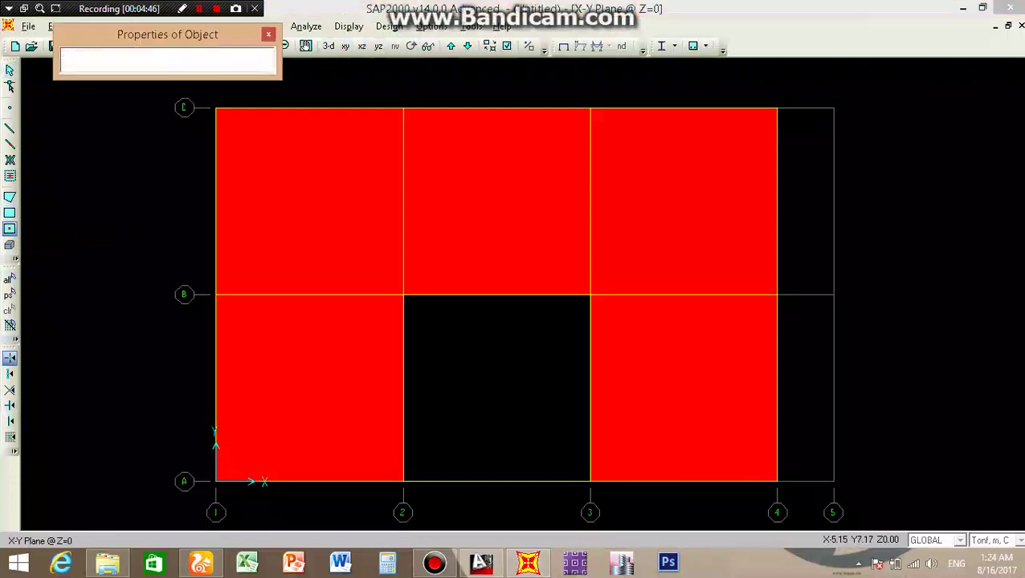
left_click(819, 217)
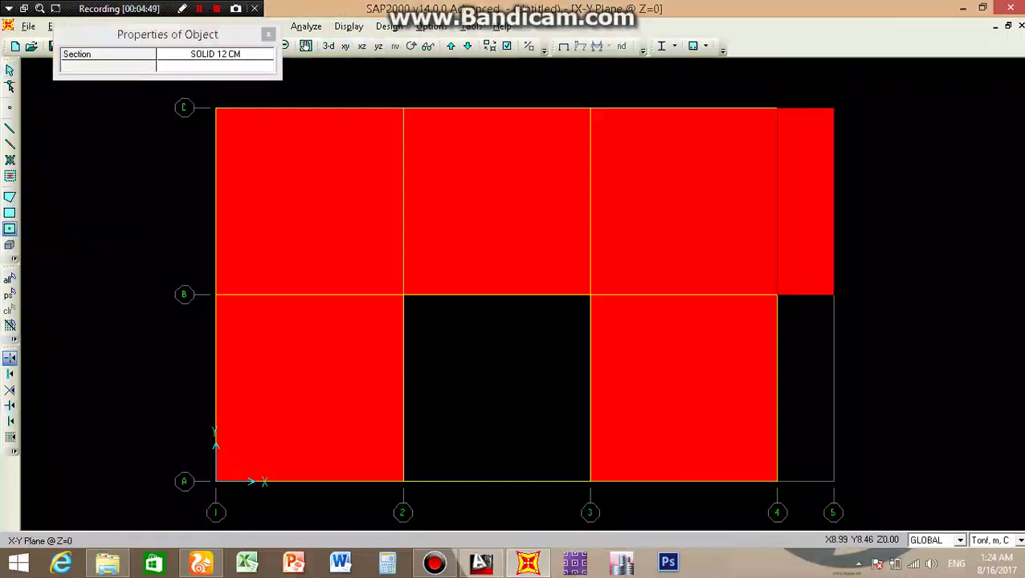
left_click(268, 34)
key("Escape")
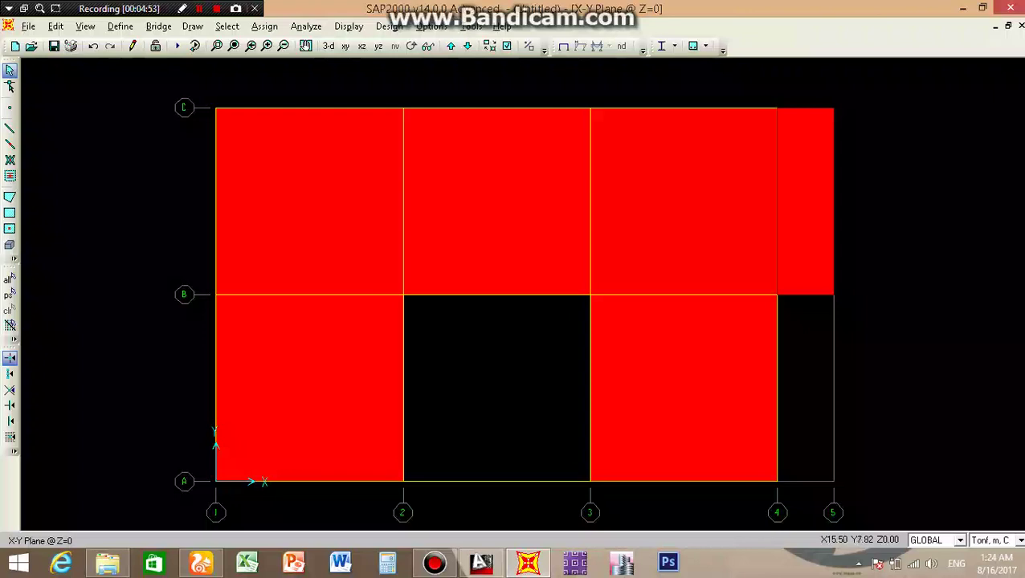
- Select the new 4–5 slab and check its assigned section
left_click(797, 179)
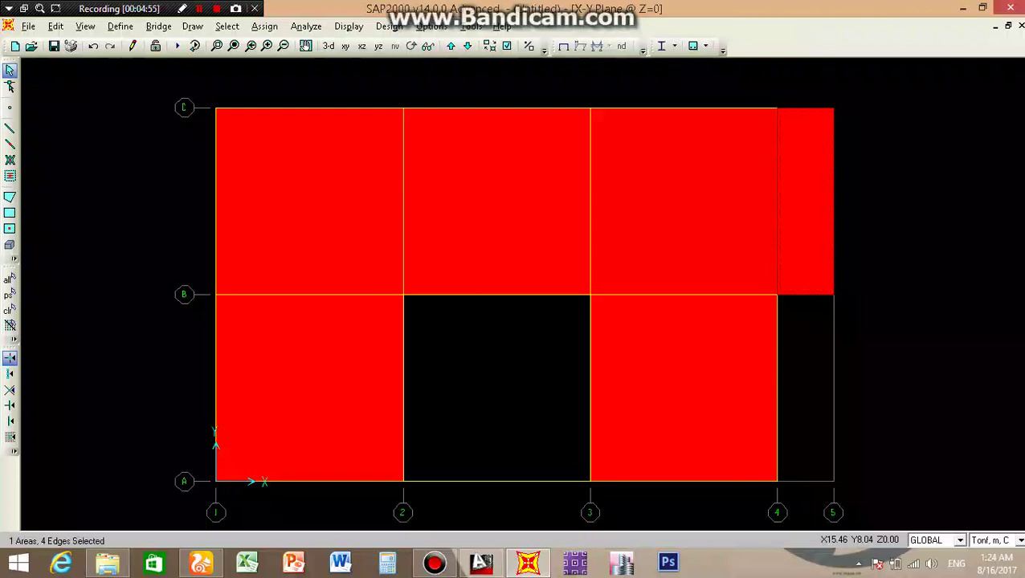
right_click(793, 180)
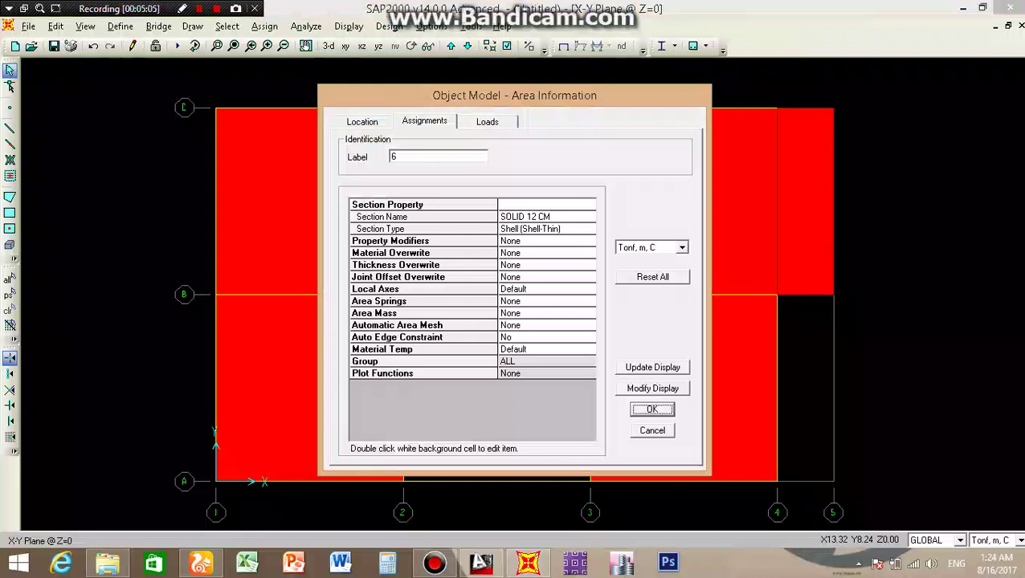
key("Return")
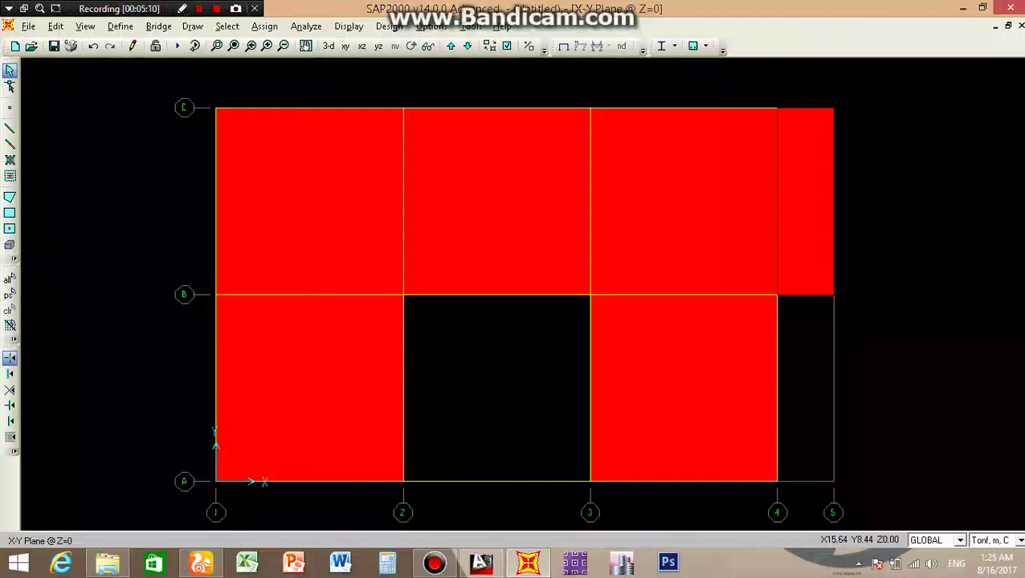
- Assign the SOLID 15CM area section to the B–C/4–5 slab
left_click(801, 166)
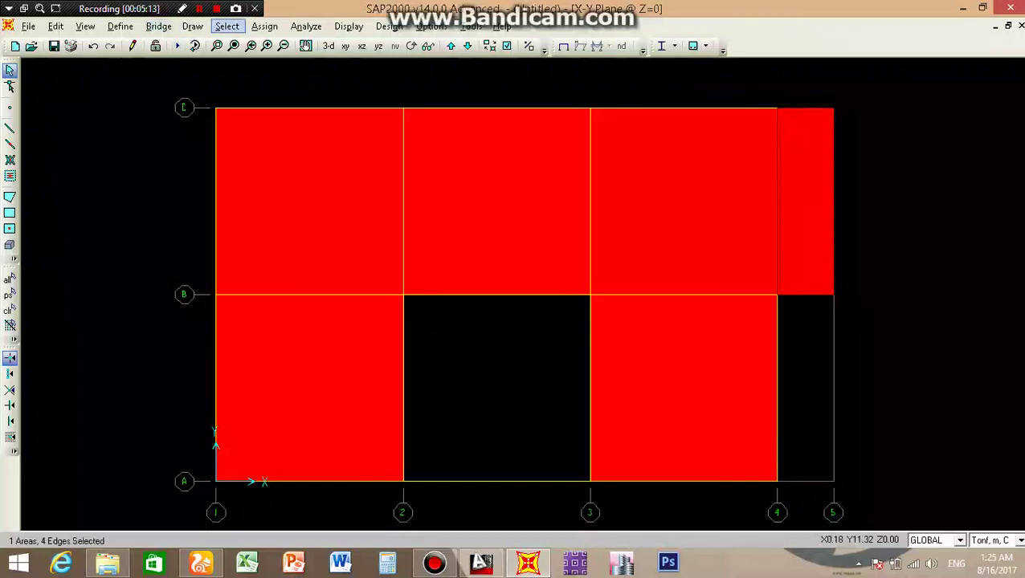
left_click(264, 26)
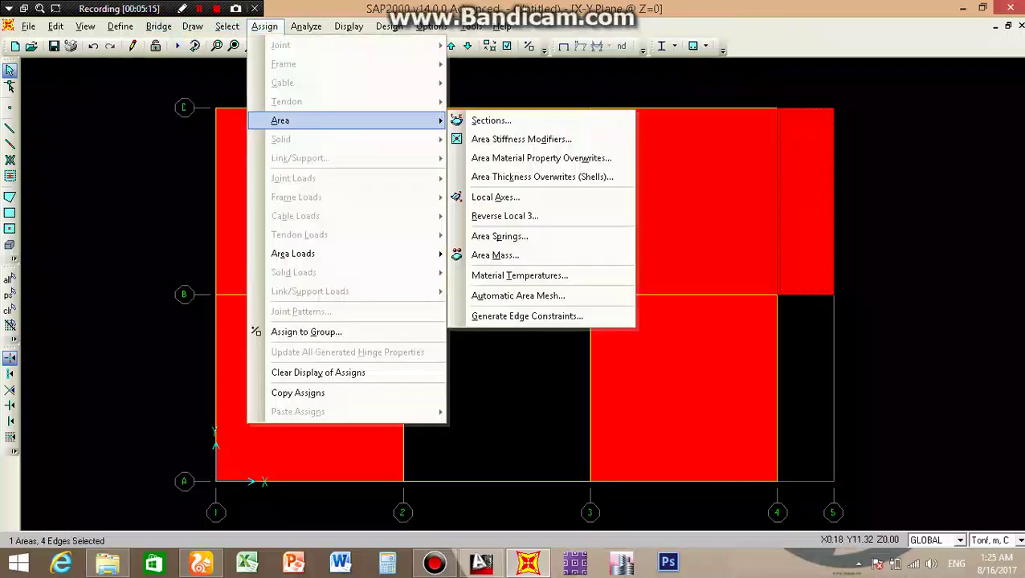
left_click(491, 120)
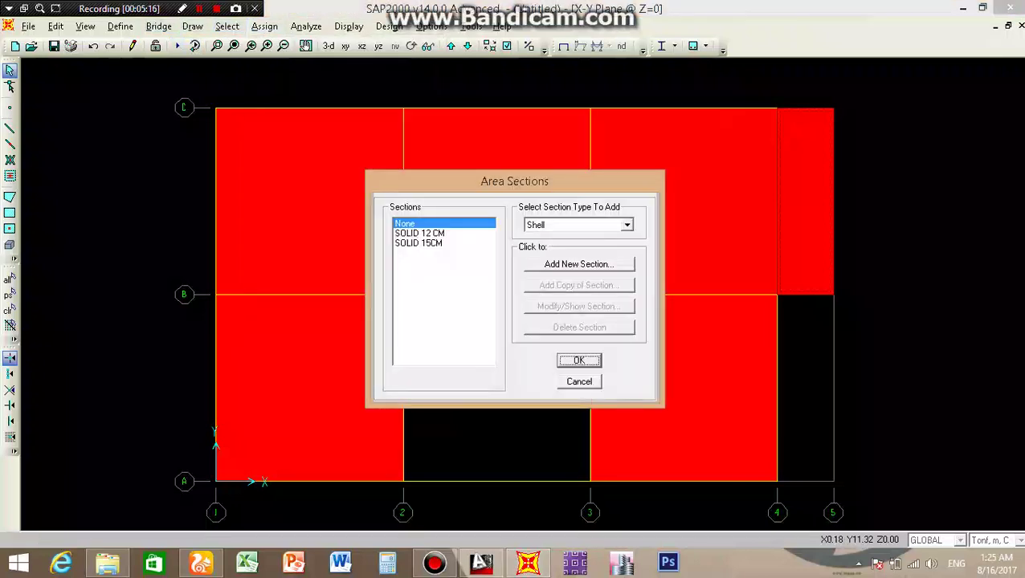
left_click(418, 243)
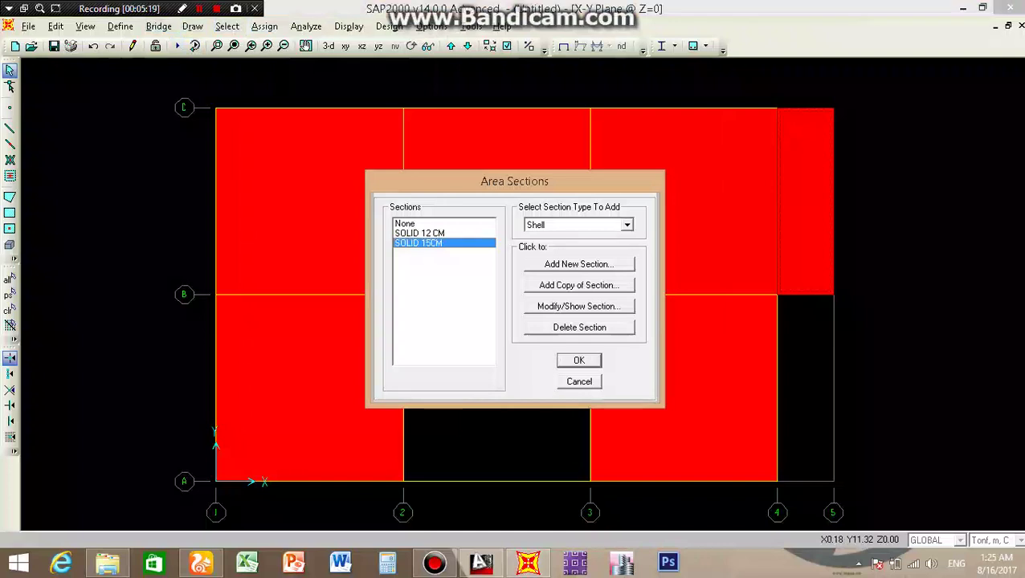
key("Return")
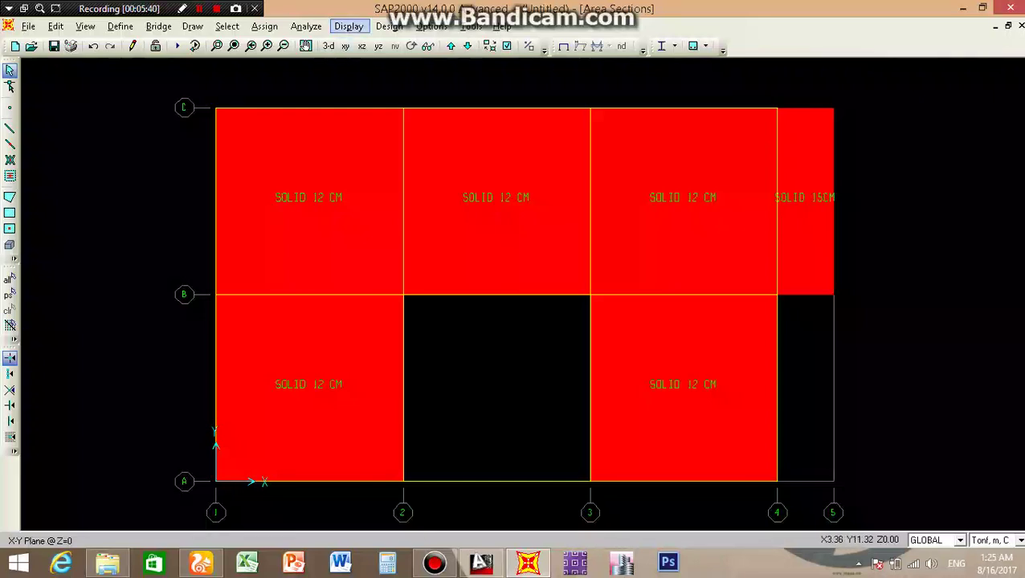
left_click(348, 27)
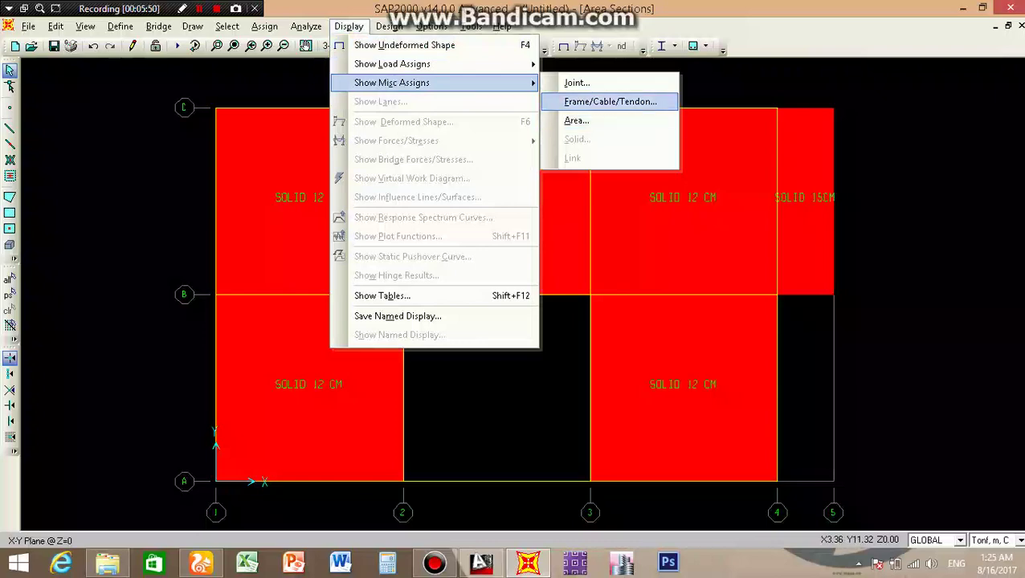
left_click(609, 101)
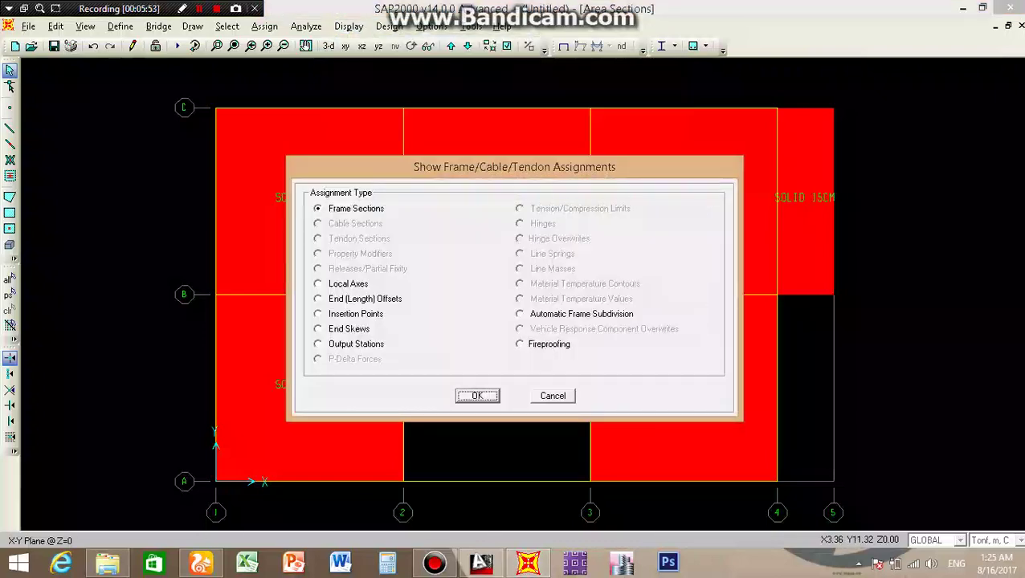
left_click(477, 396)
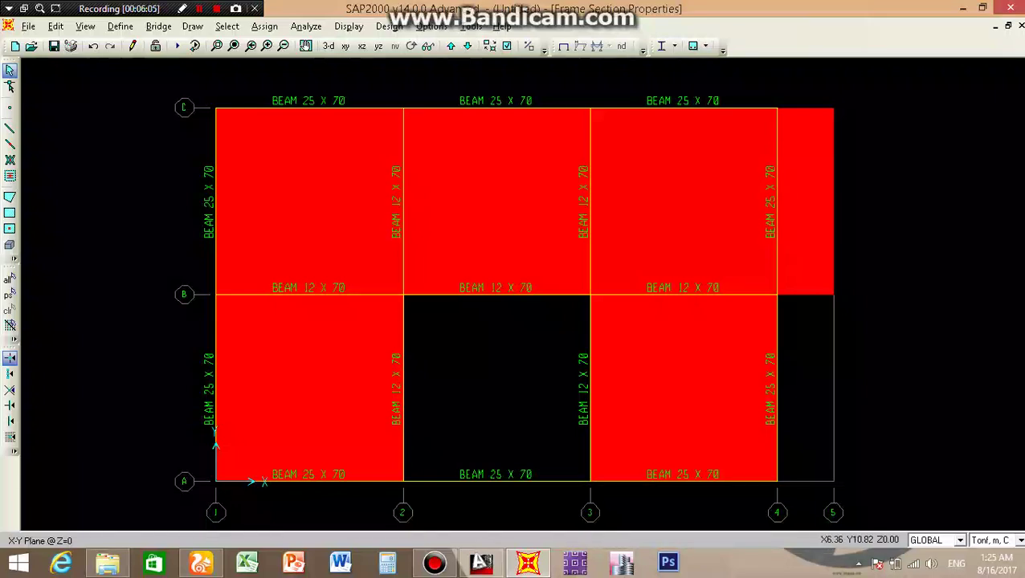
left_click(348, 25)
mouse_move(391, 82)
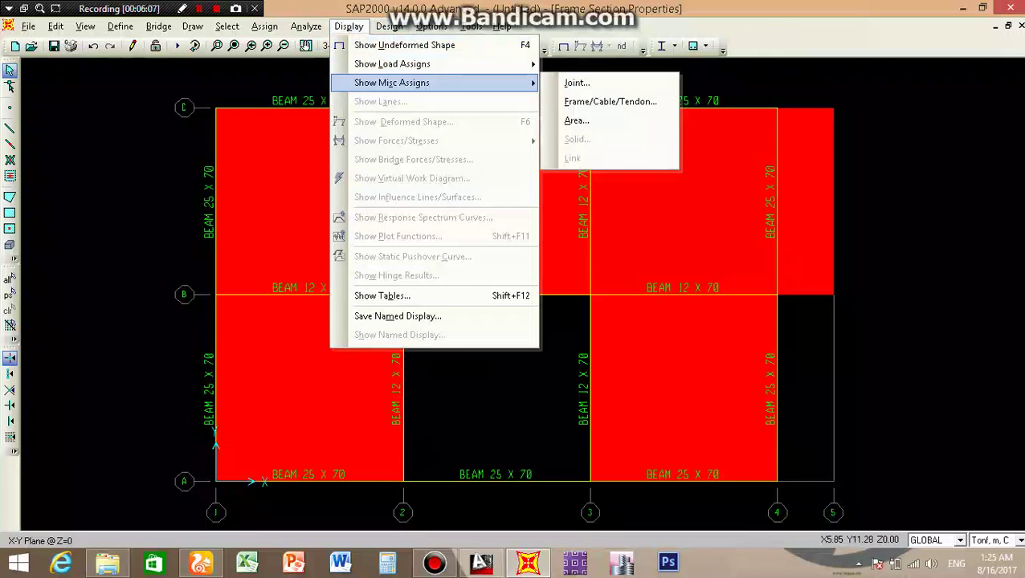
left_click(577, 121)
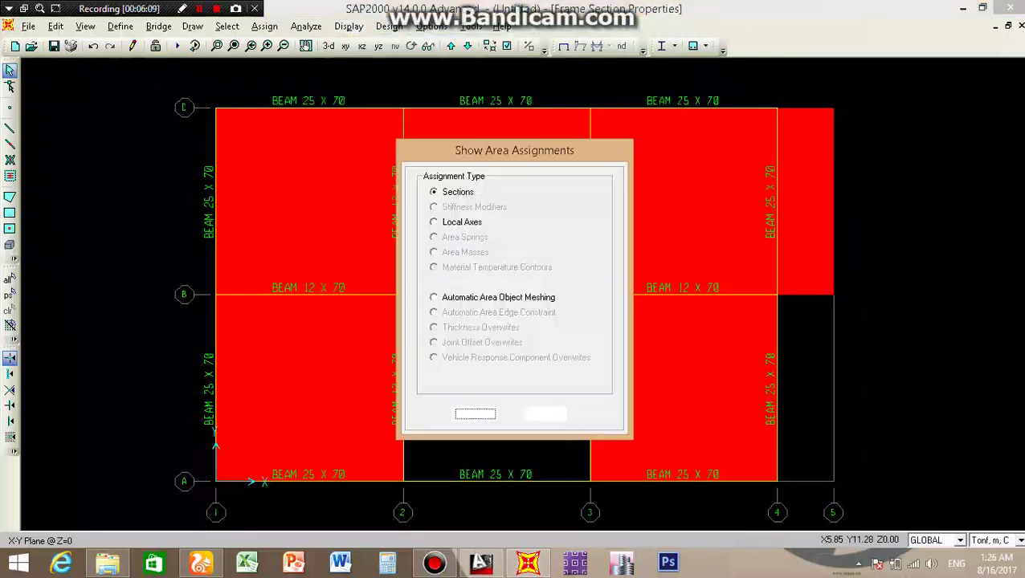
left_click(458, 412)
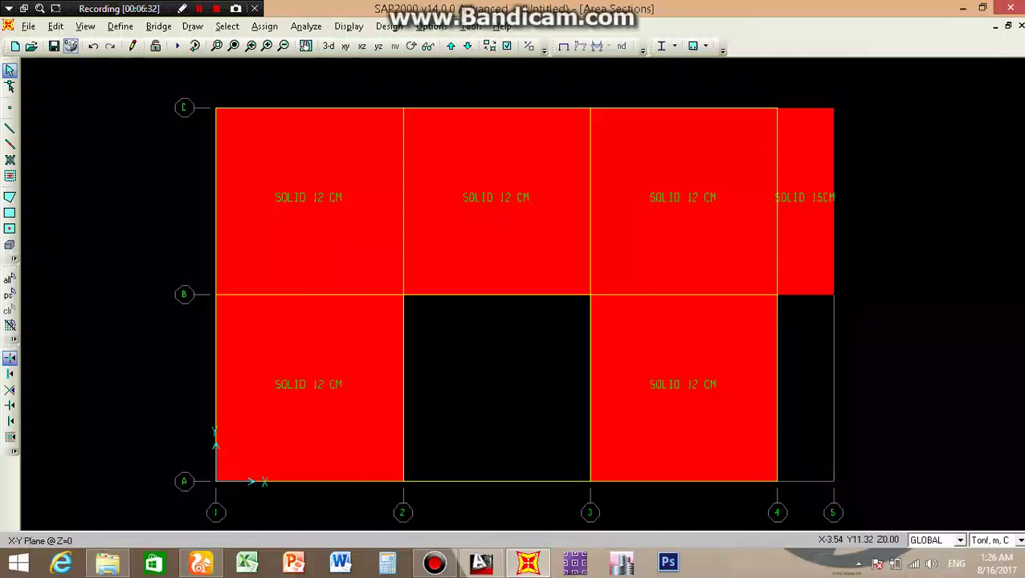
- Select all objects, then bring up the Define Section Properties type list
left_click(10, 278)
left_click(121, 26)
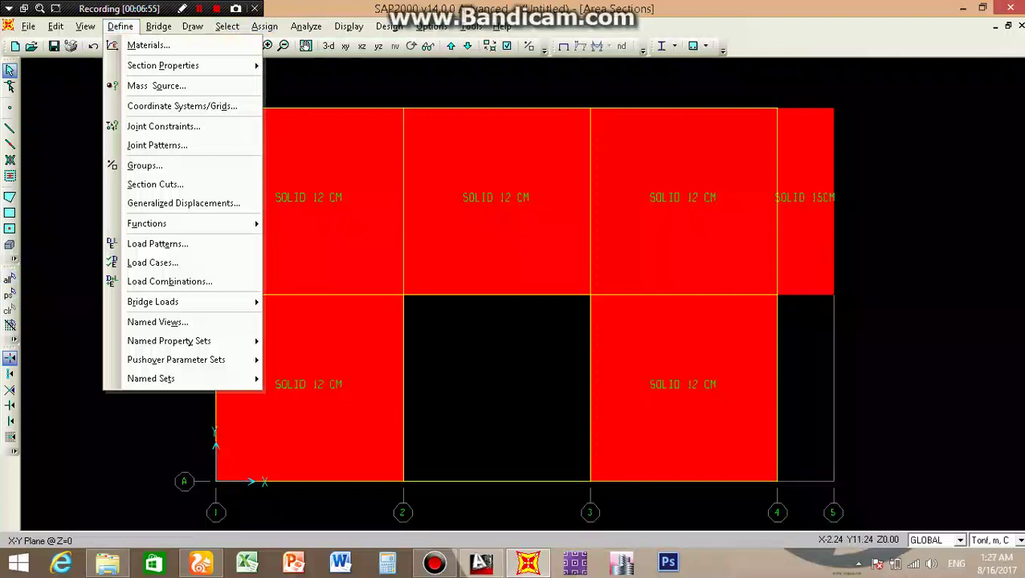
left_click(162, 65)
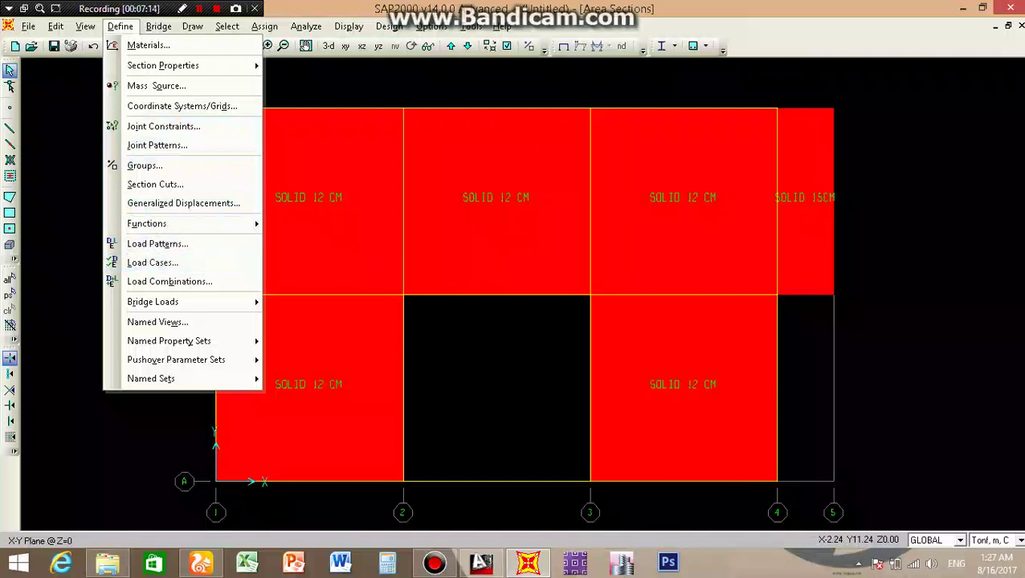
- Open Load Combinations, discard a new COMB1, and reopen the empty combination list
left_click(170, 281)
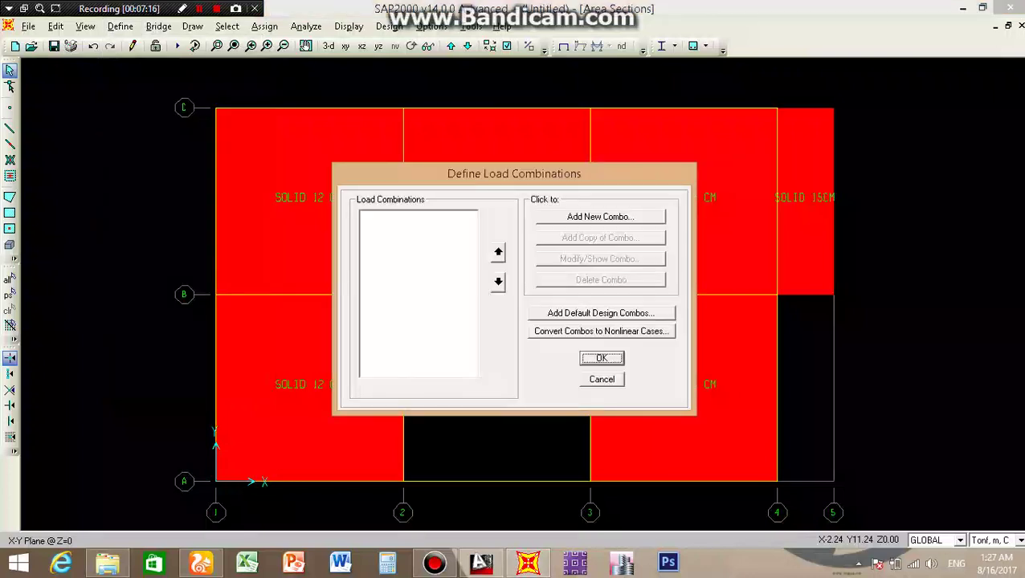
left_click(647, 217)
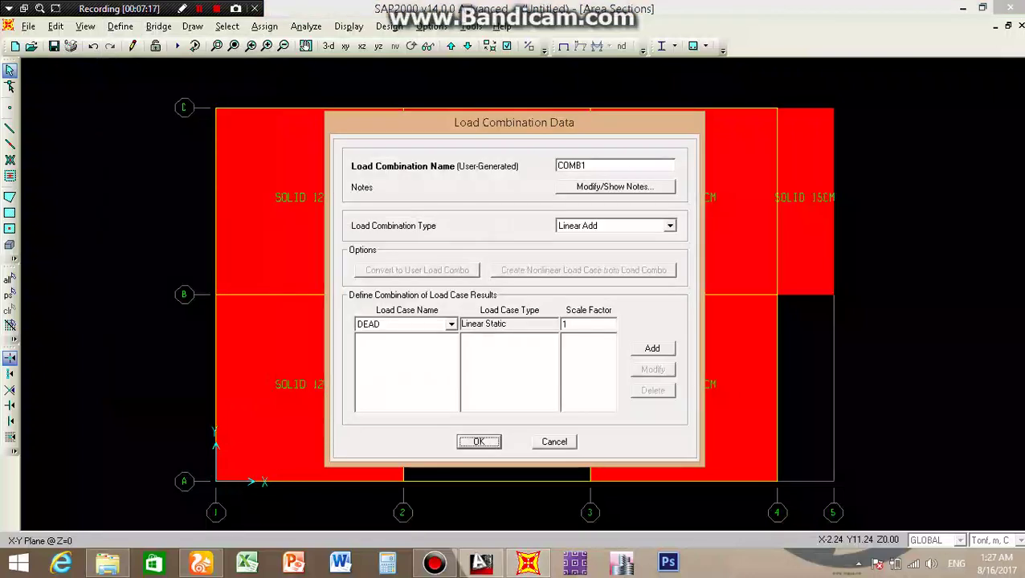
left_click(554, 441)
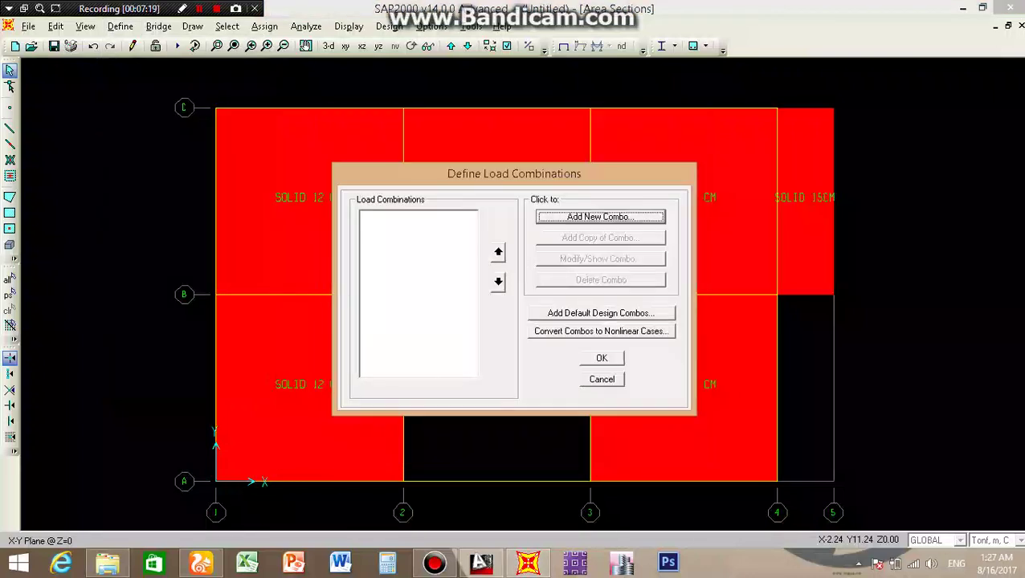
key("Escape")
left_click(119, 25)
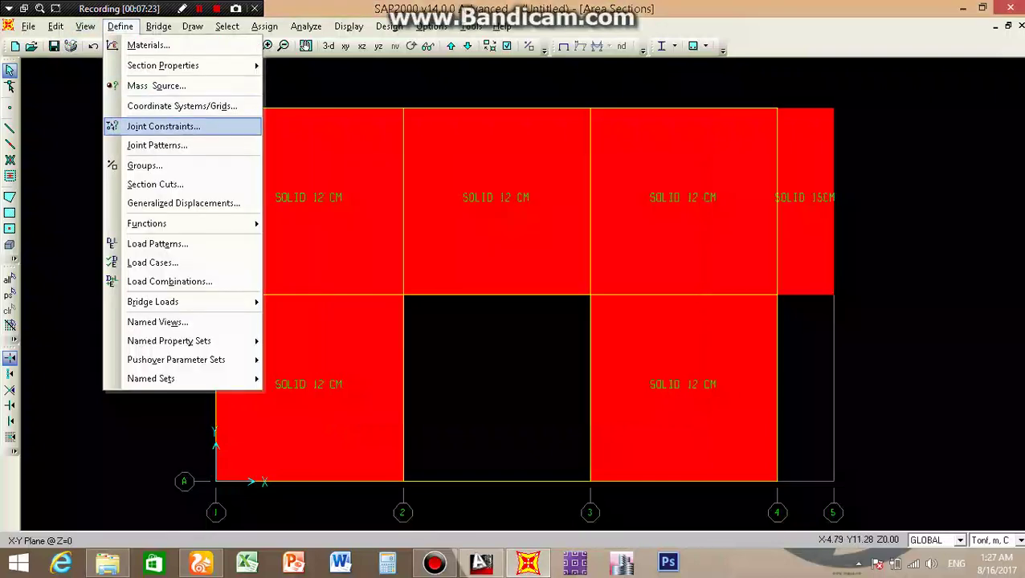
left_click(169, 281)
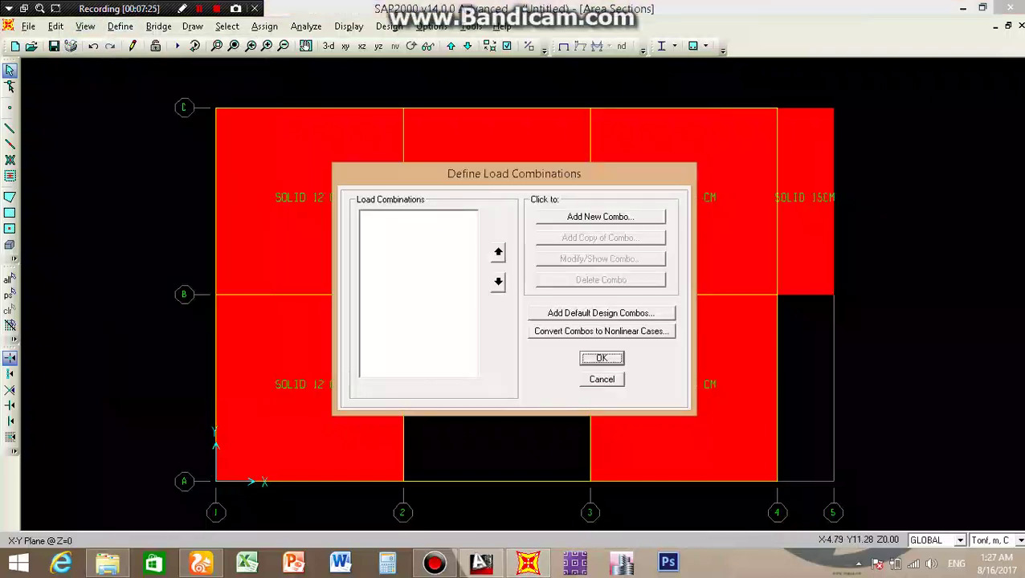
- Start a new load combination named ULTIMATE with DEAD at scale factor 1.4
left_click(599, 216)
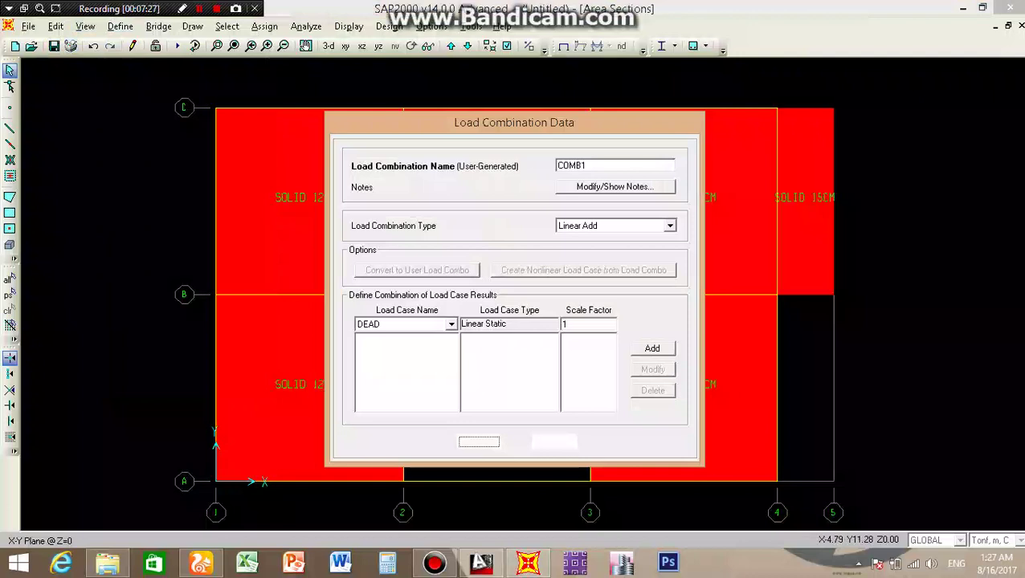
type("U")
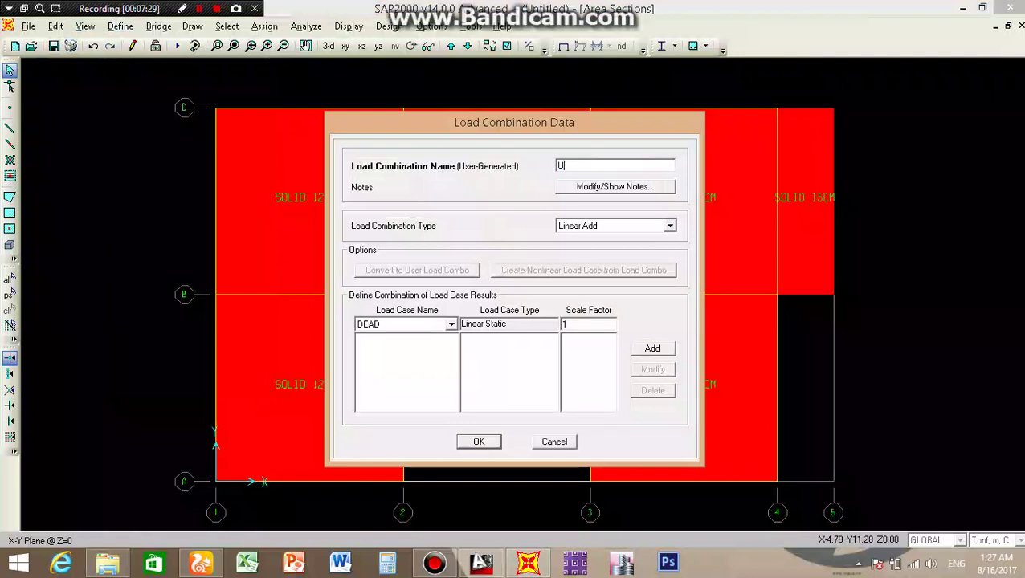
type("LTIMA")
type("TE")
left_click(588, 323)
type("1.")
type("4")
left_click(652, 348)
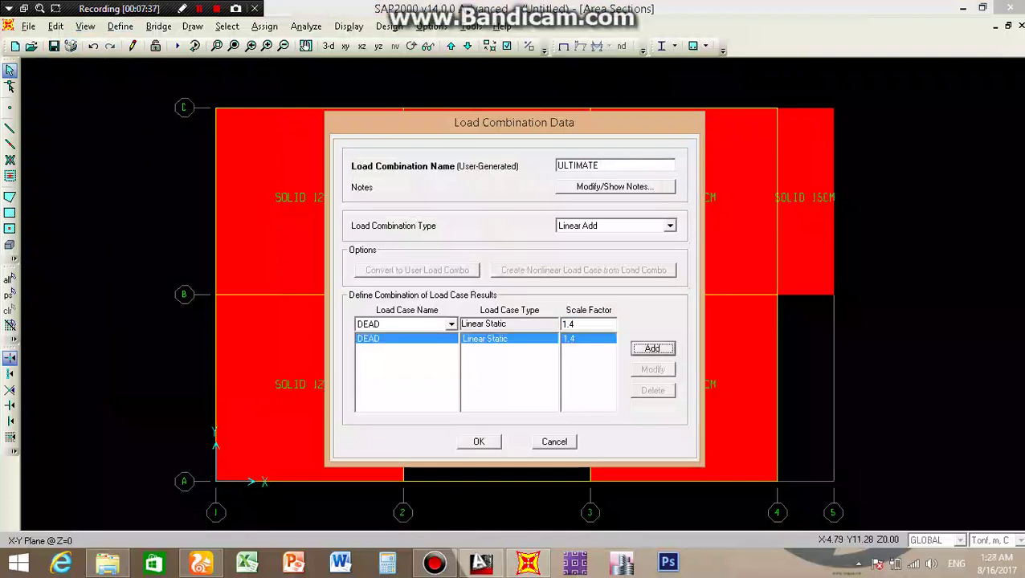
- Add the LIVE load case to ULTIMATE at scale factor 1.6
left_click(450, 324)
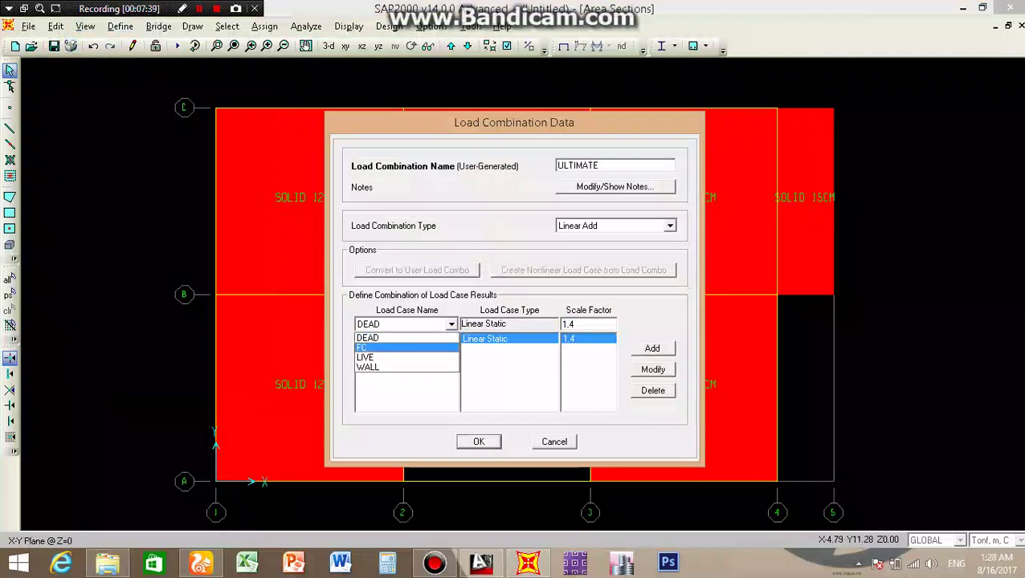
left_click(377, 355)
key("Tab")
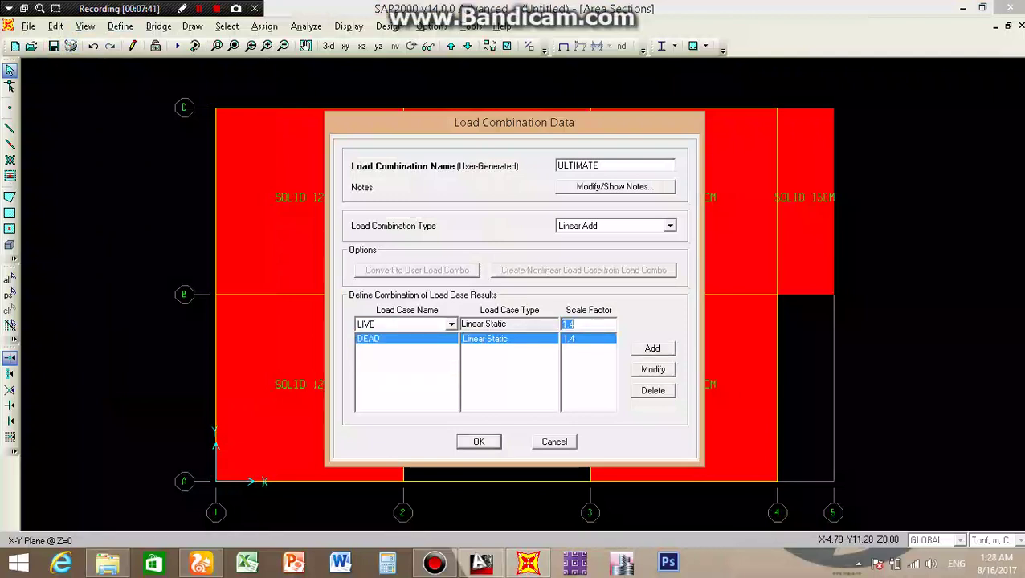
type("1.6")
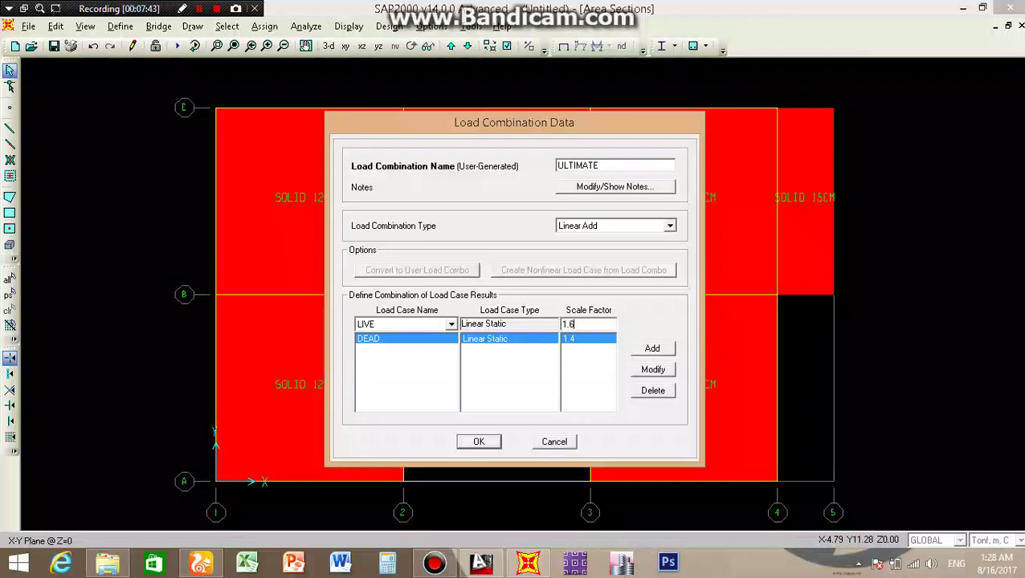
key("Tab")
key("Return")
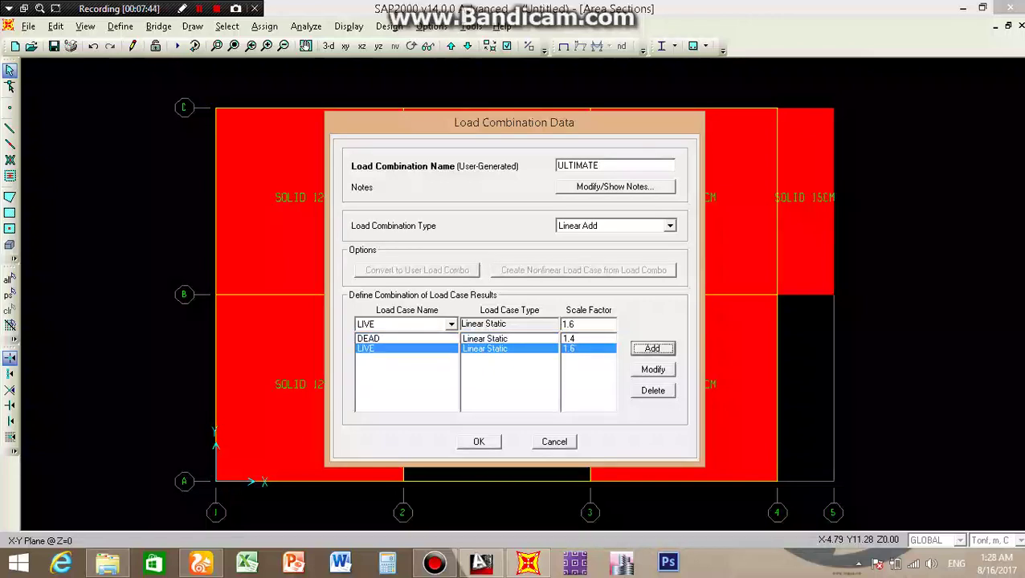
- Add the WALL and FC load cases to ULTIMATE, each at scale factor 1.4
left_click(450, 324)
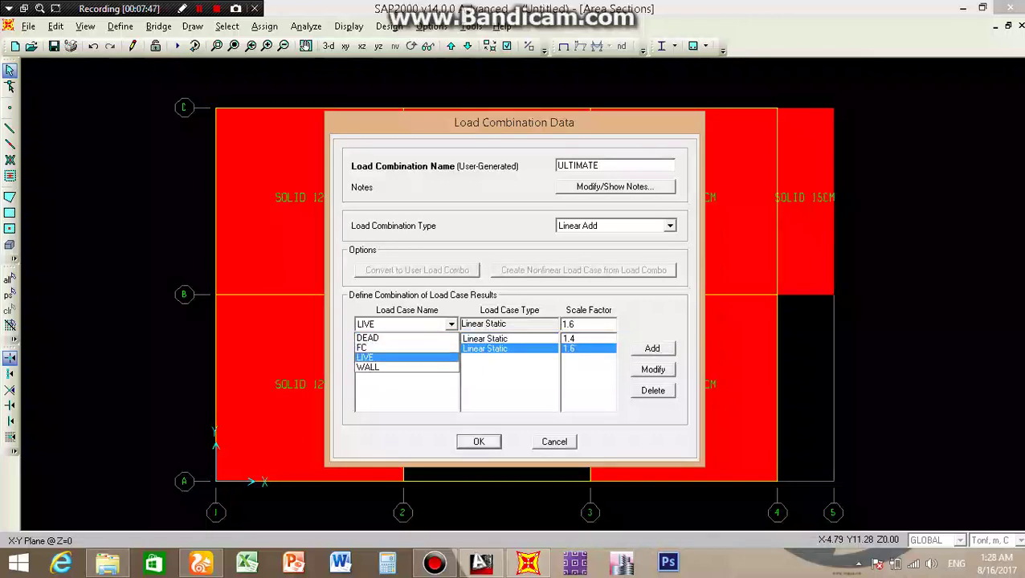
left_click(367, 367)
key("Tab")
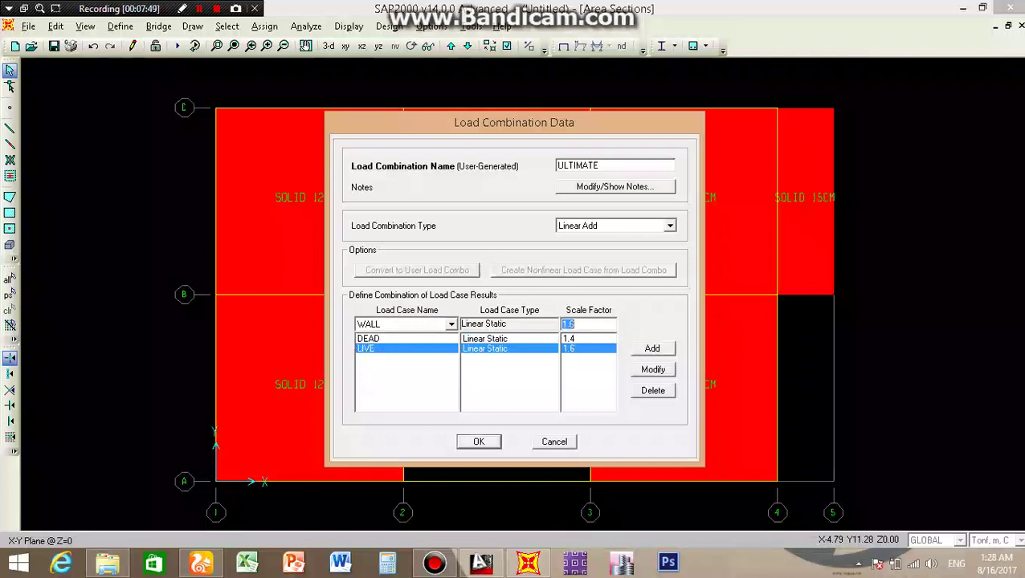
type("1.4")
left_click(652, 348)
left_click(450, 323)
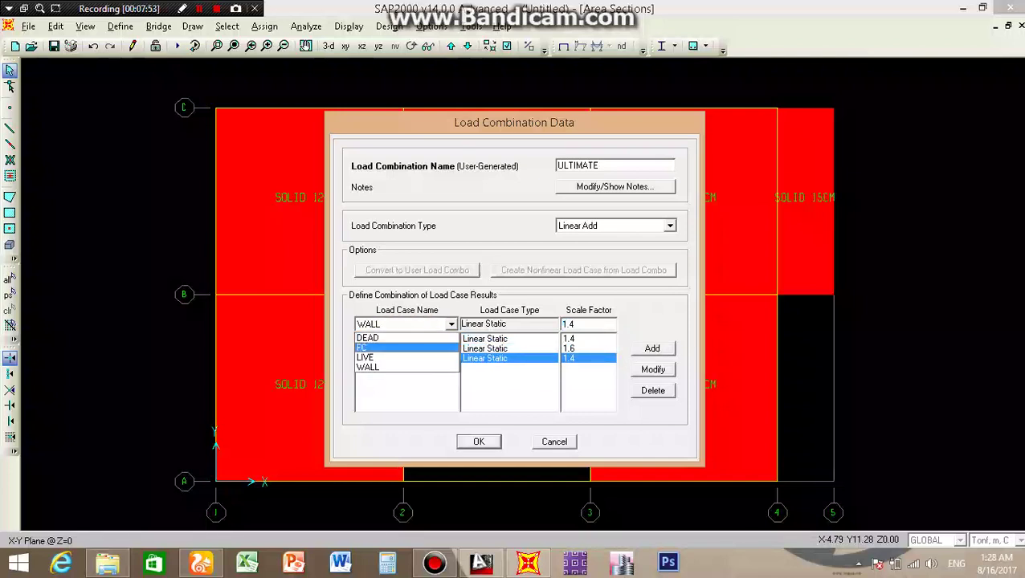
left_click(367, 367)
key("Down")
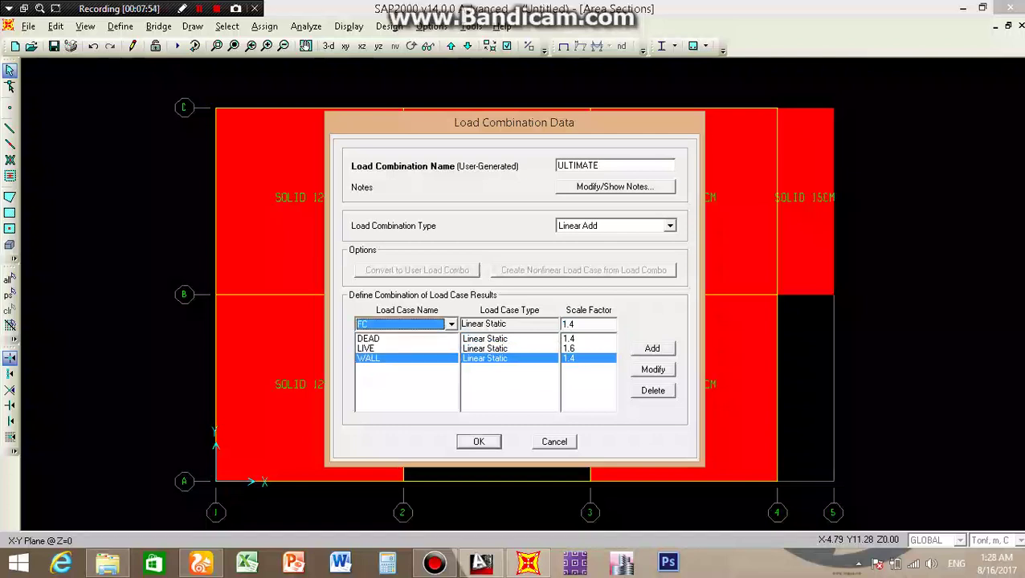
left_click(652, 348)
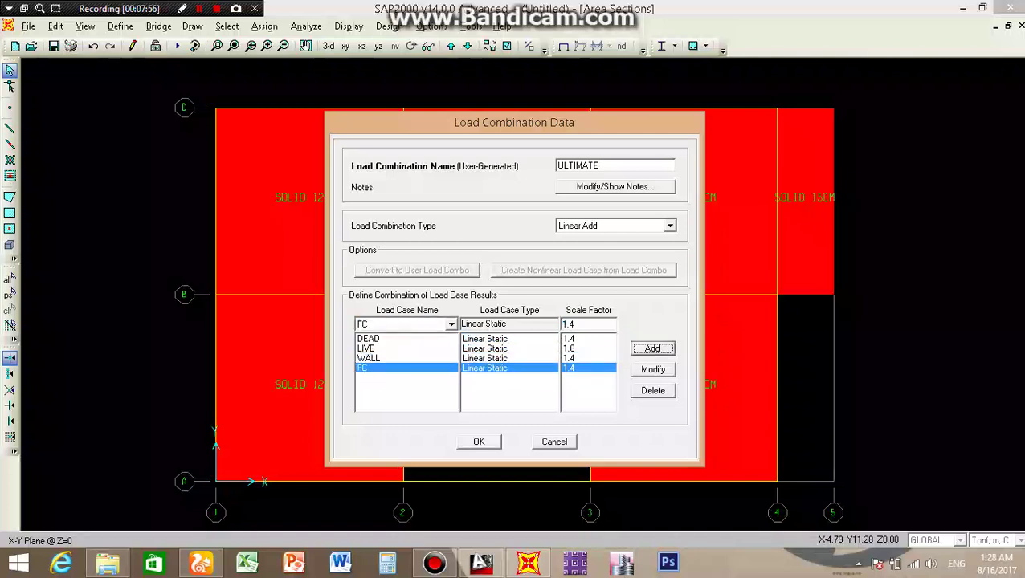
- Check the LIVE factor, then confirm ULTIMATE and close the load combinations list
left_click(589, 347)
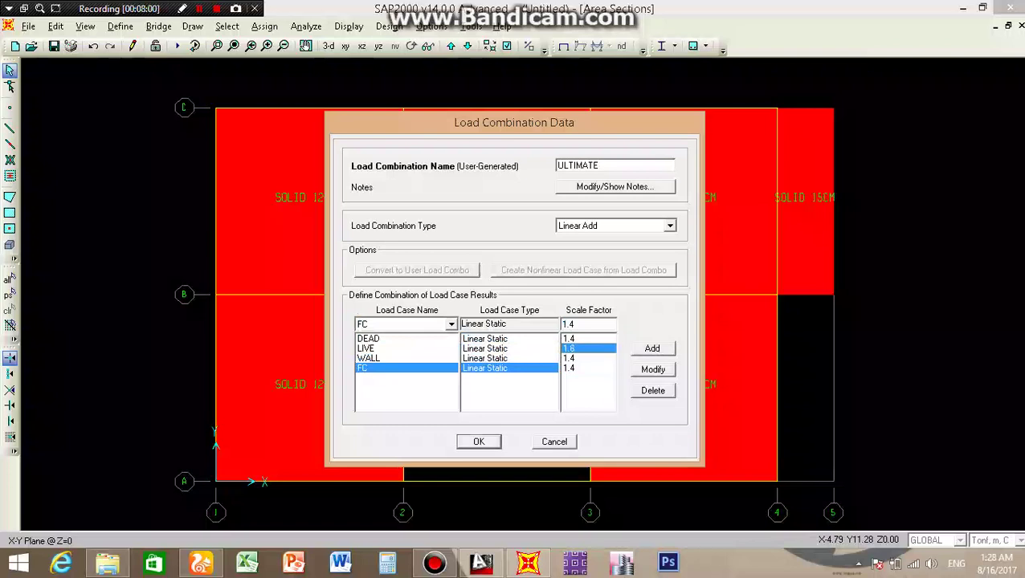
key("Return")
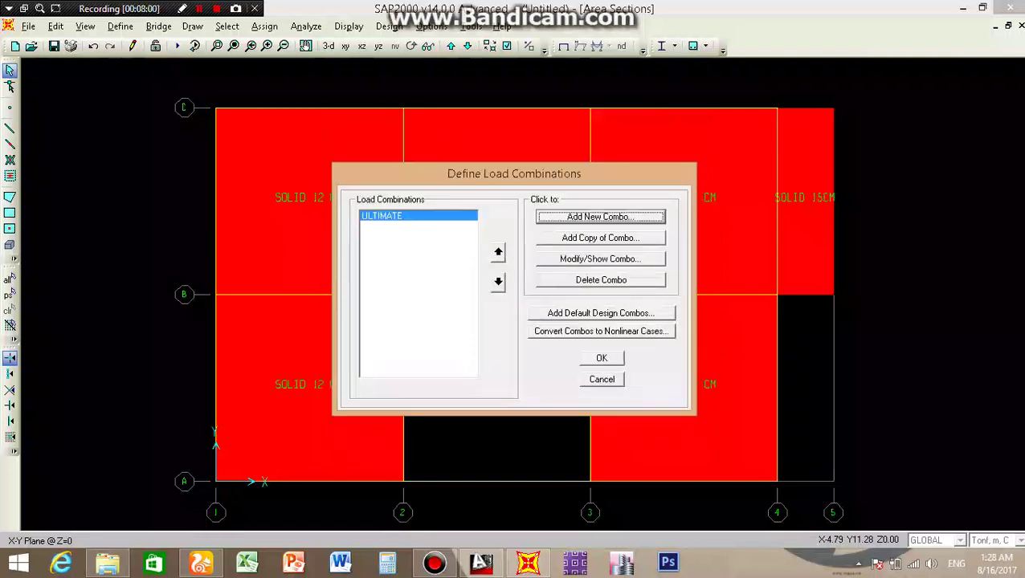
key("Return")
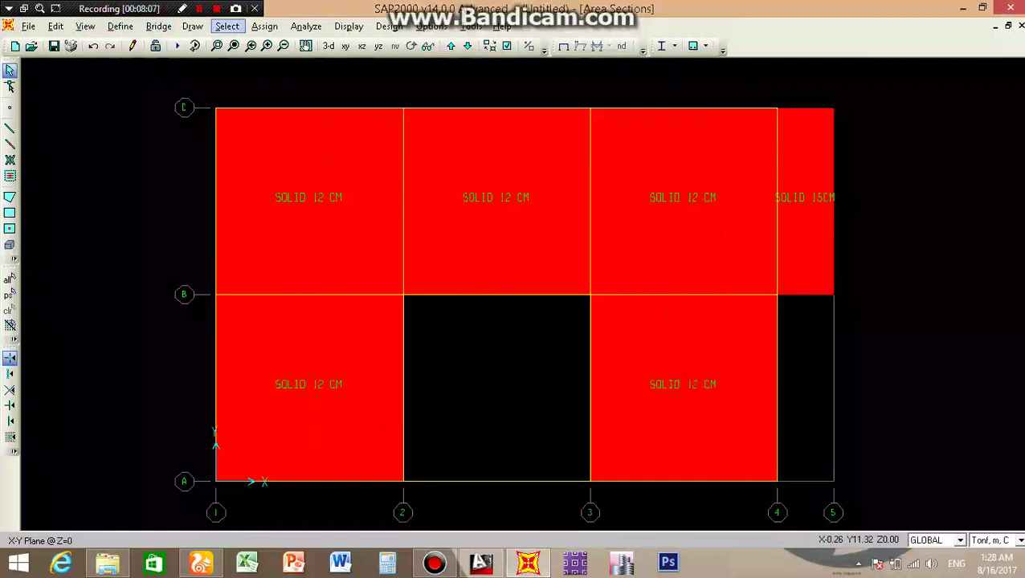
left_click(226, 27)
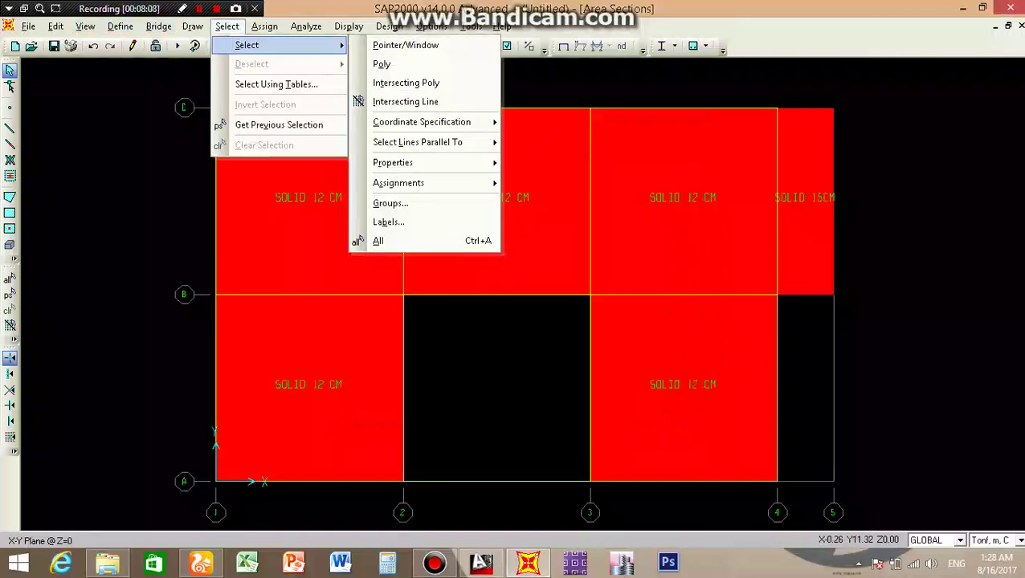
mouse_move(247, 45)
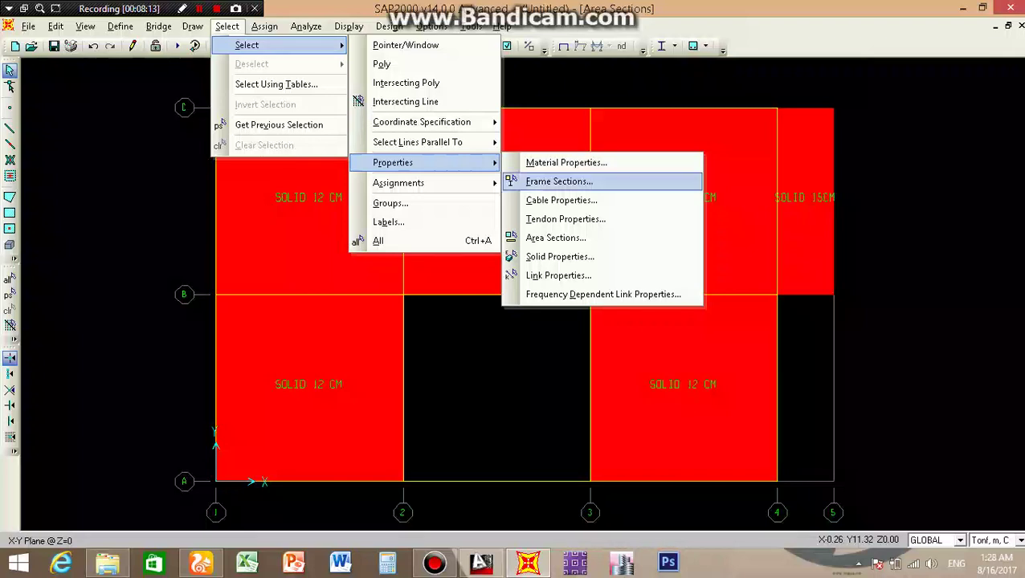
left_click(559, 181)
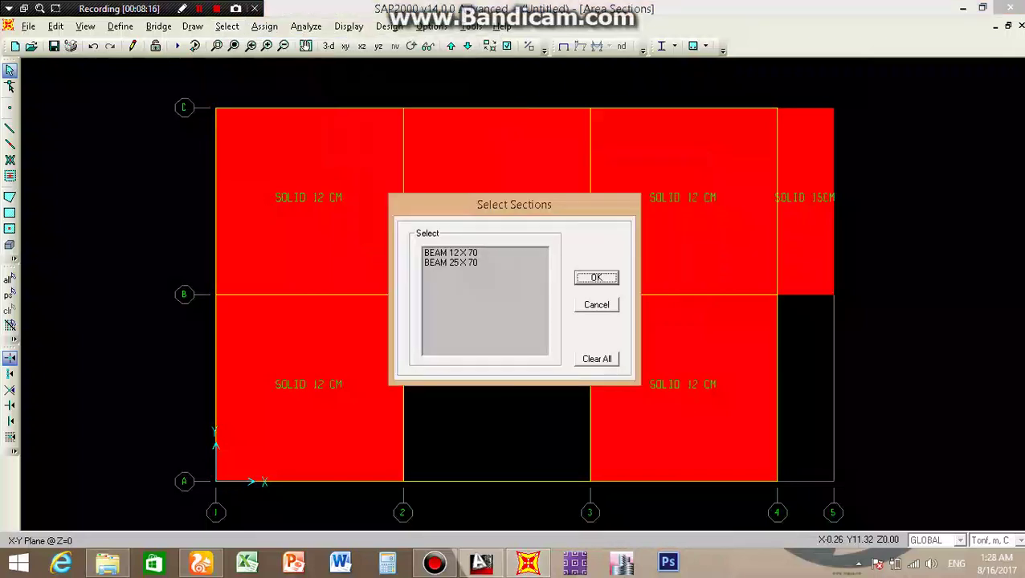
left_click(449, 252)
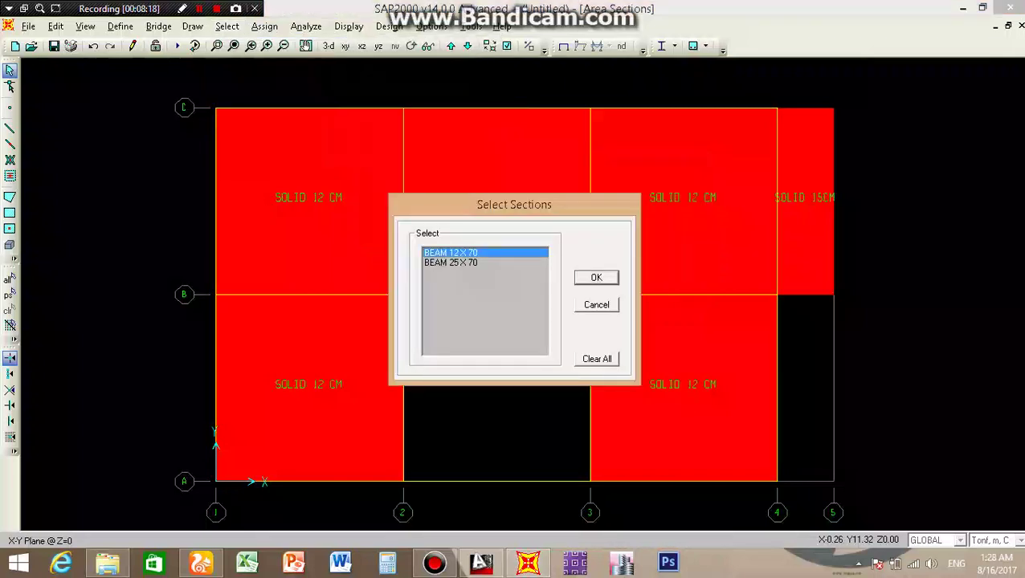
key("Return")
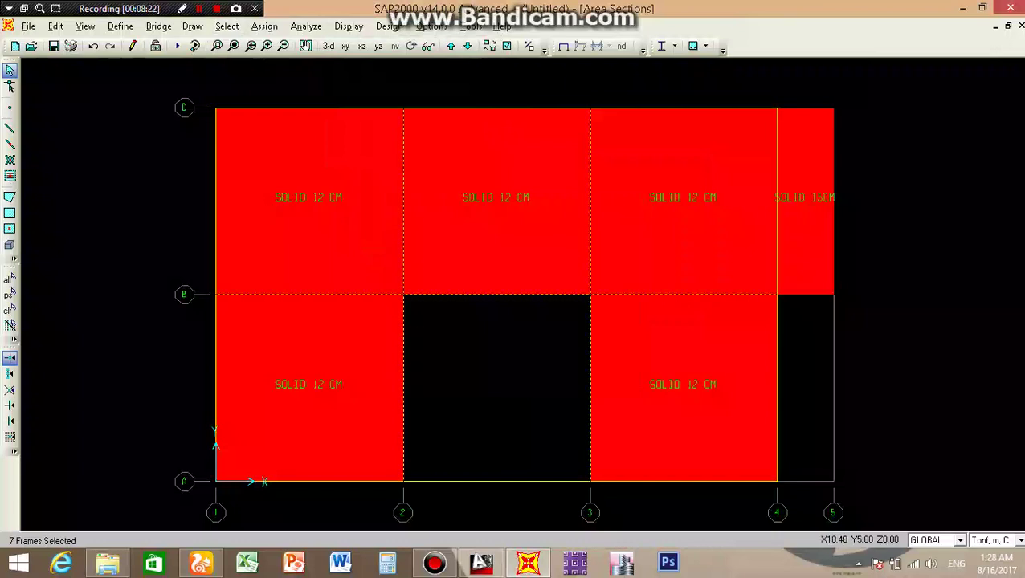
key("ctrl+shift+c")
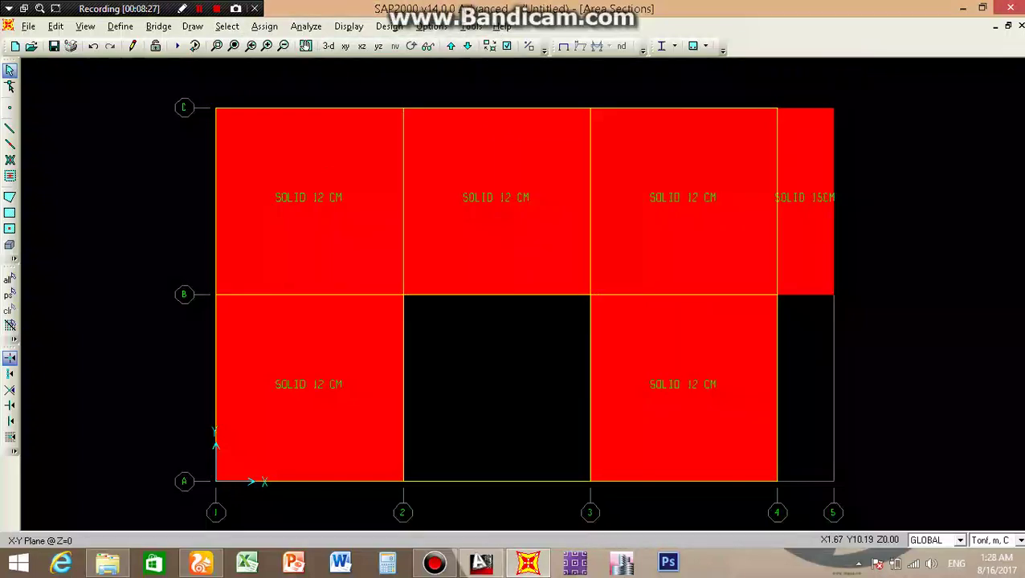
left_click(227, 26)
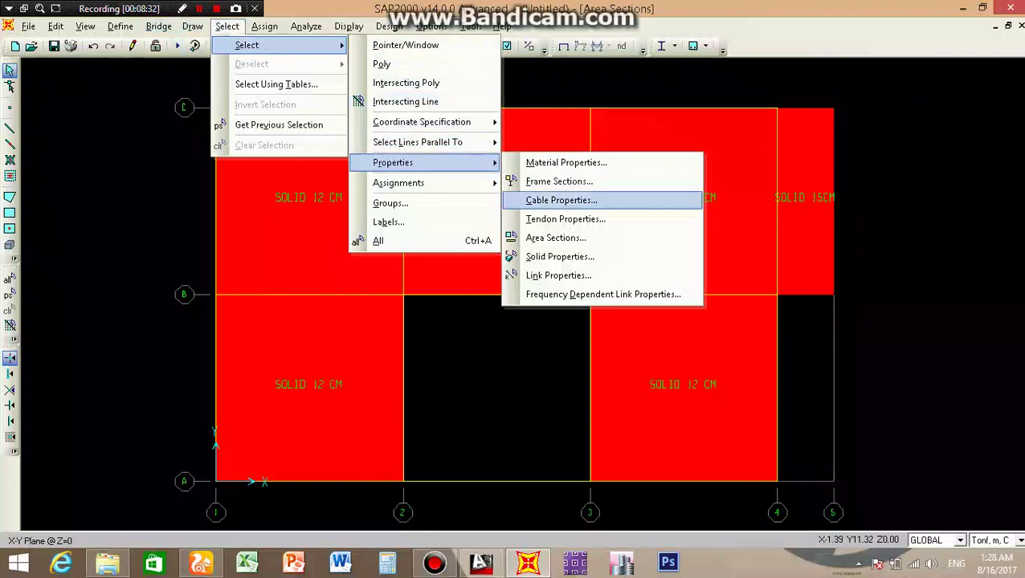
left_click(559, 181)
left_click(449, 262)
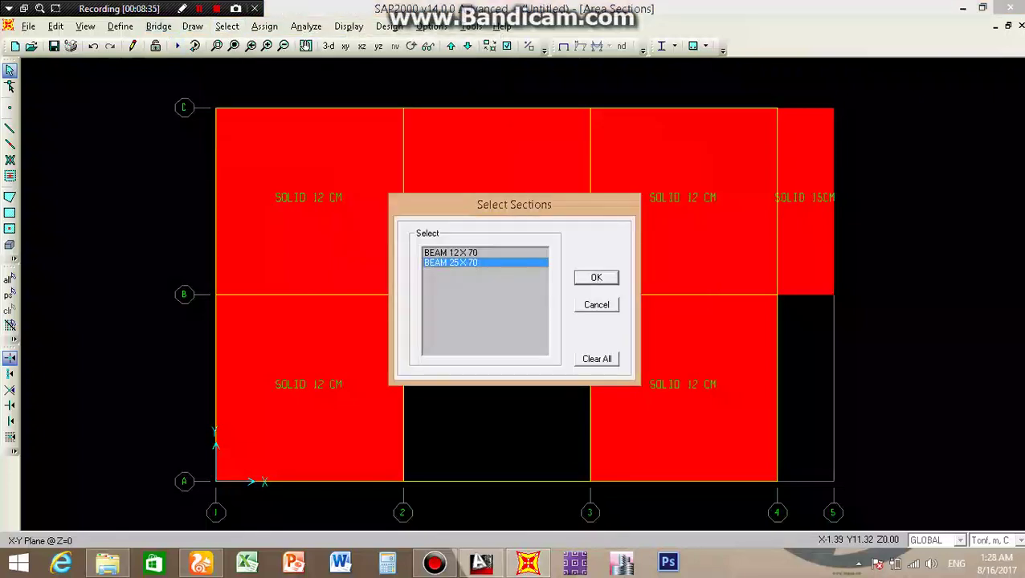
left_click(595, 277)
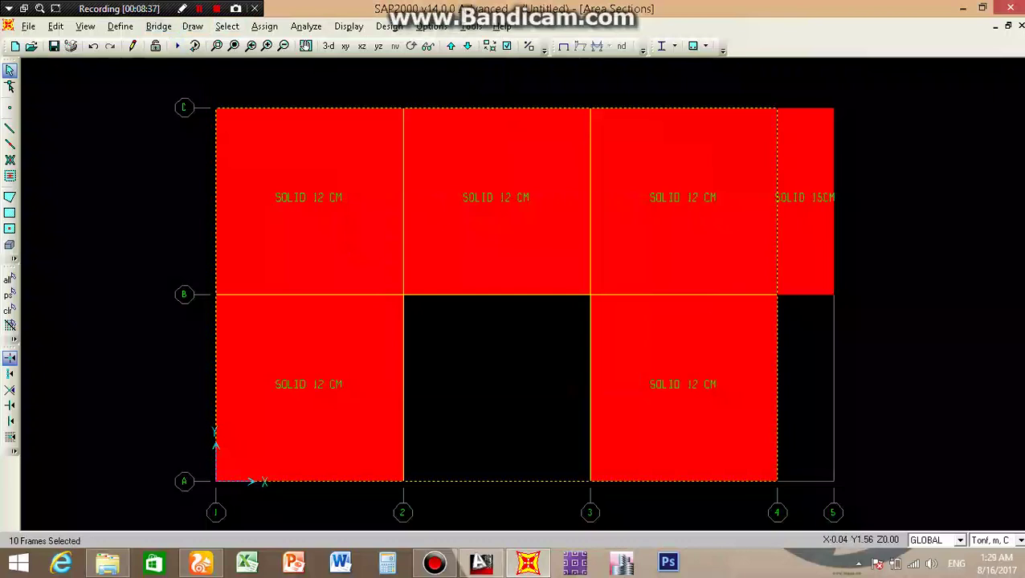
key("ctrl+q")
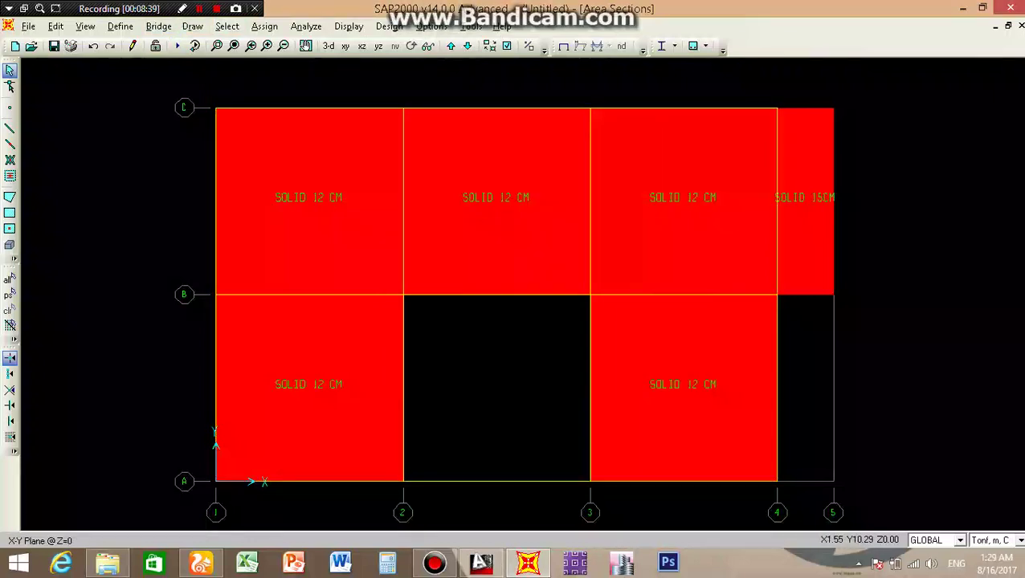
left_click(227, 26)
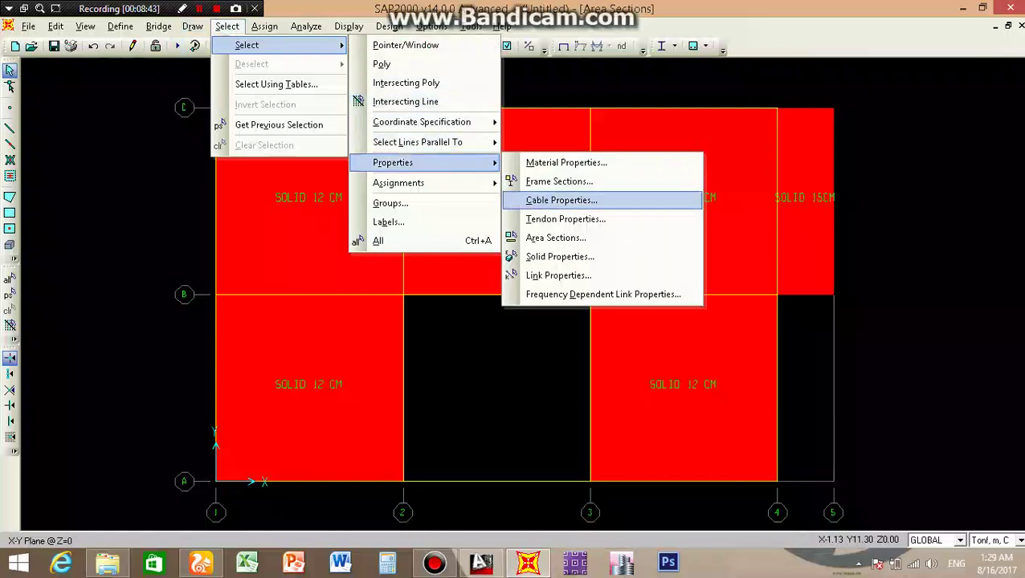
left_click(559, 256)
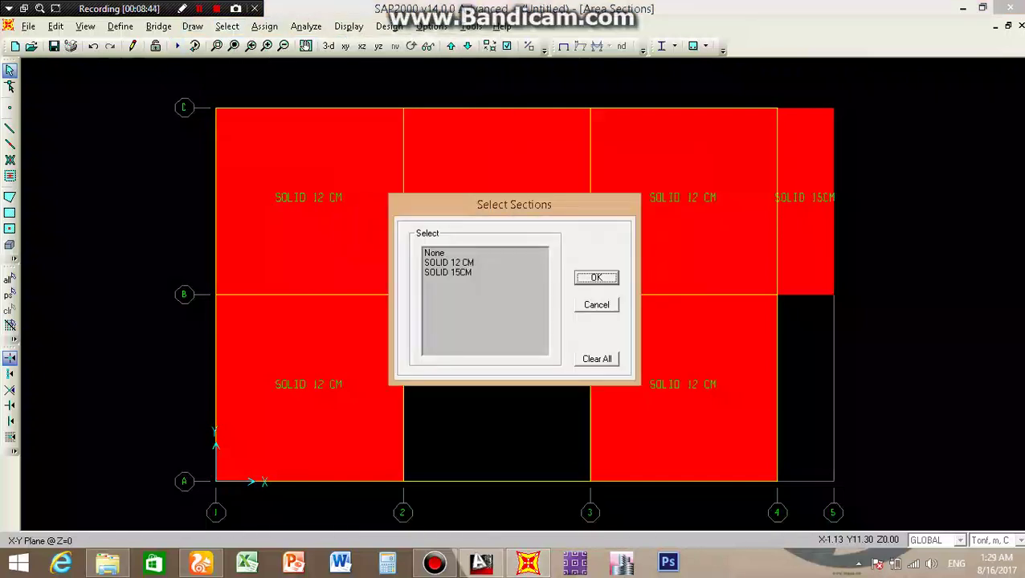
left_click(448, 262)
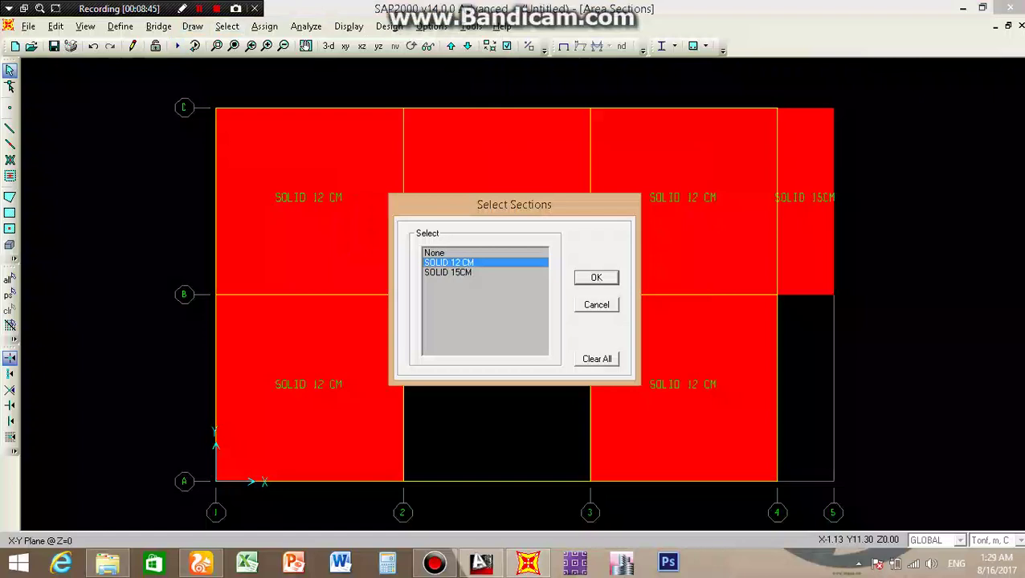
left_click(596, 277)
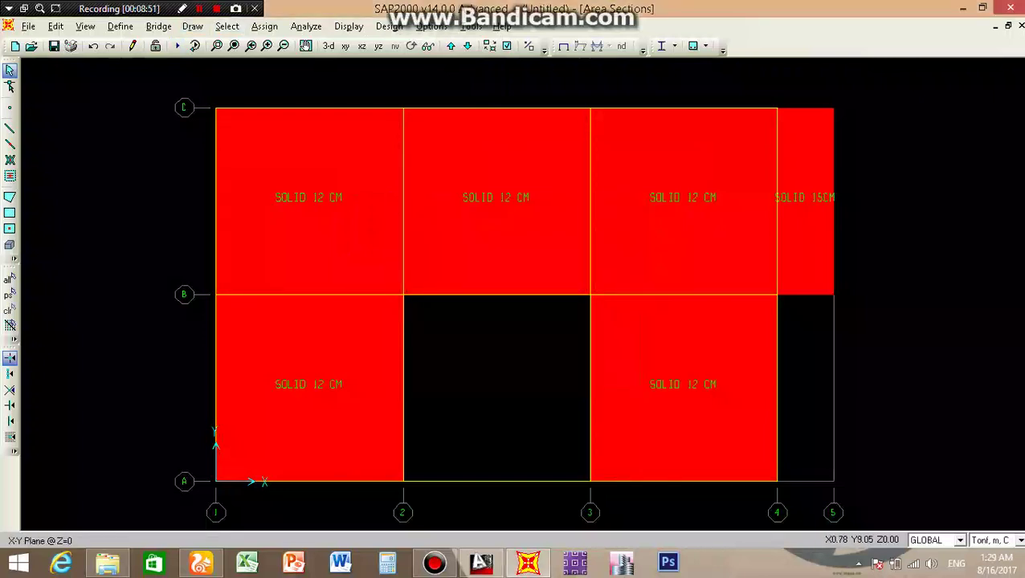
left_click(226, 27)
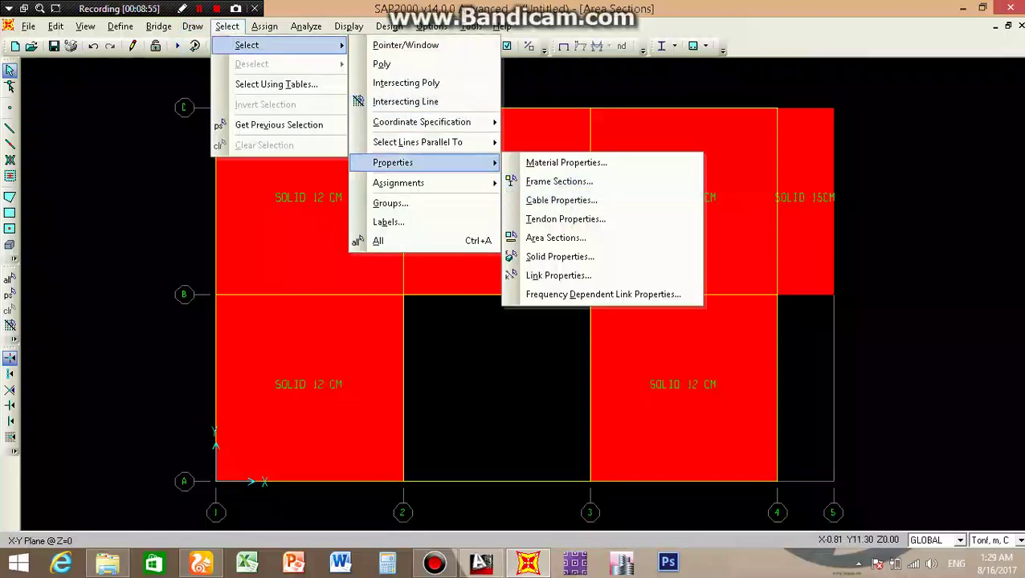
left_click(546, 236)
left_click(448, 272)
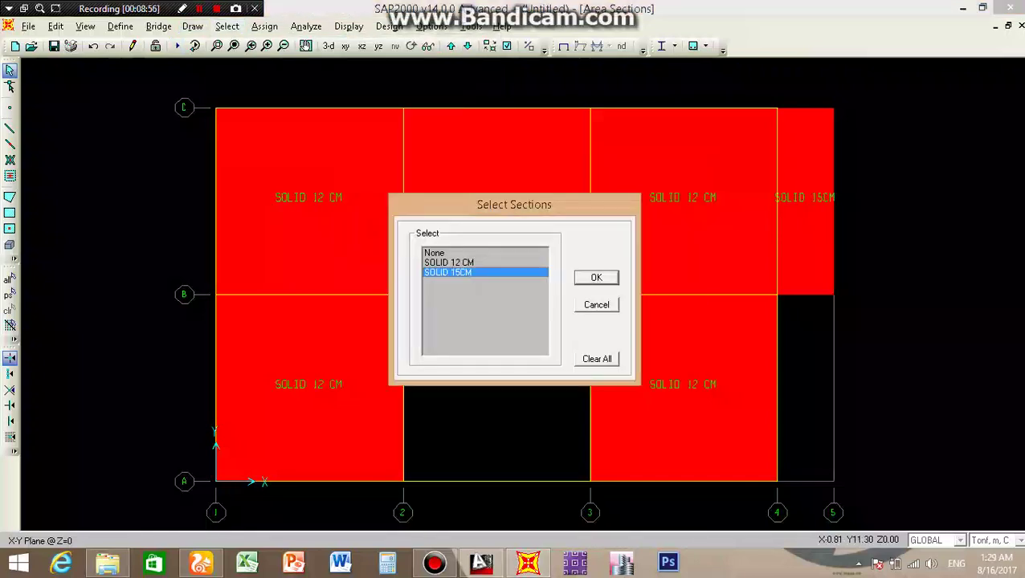
left_click(596, 277)
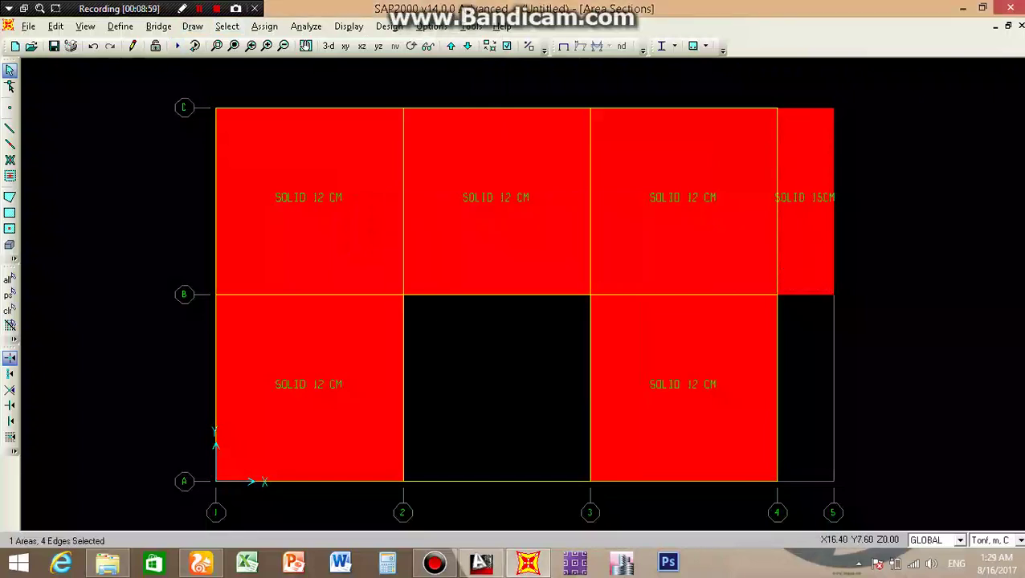
key("ctrl+q")
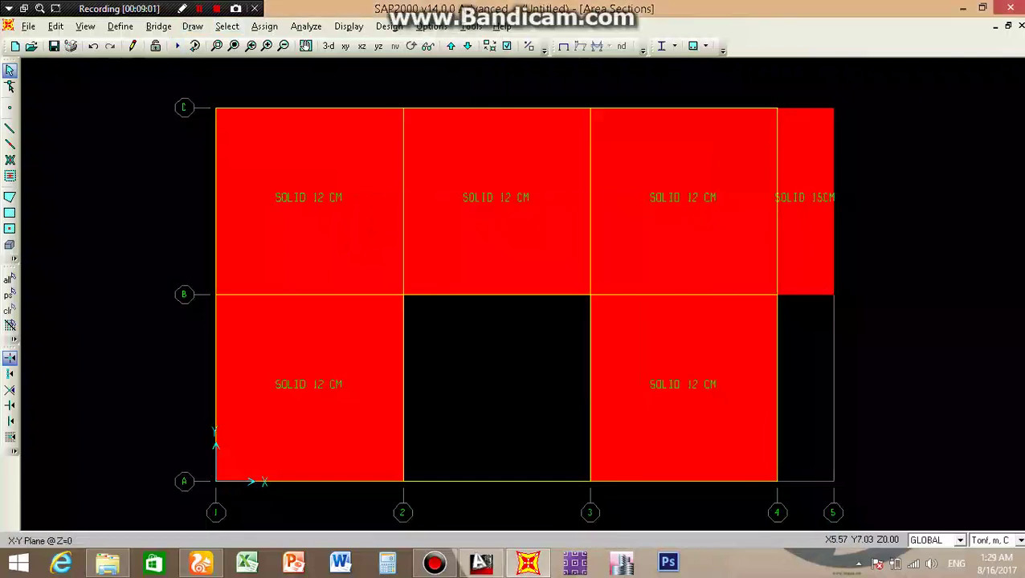